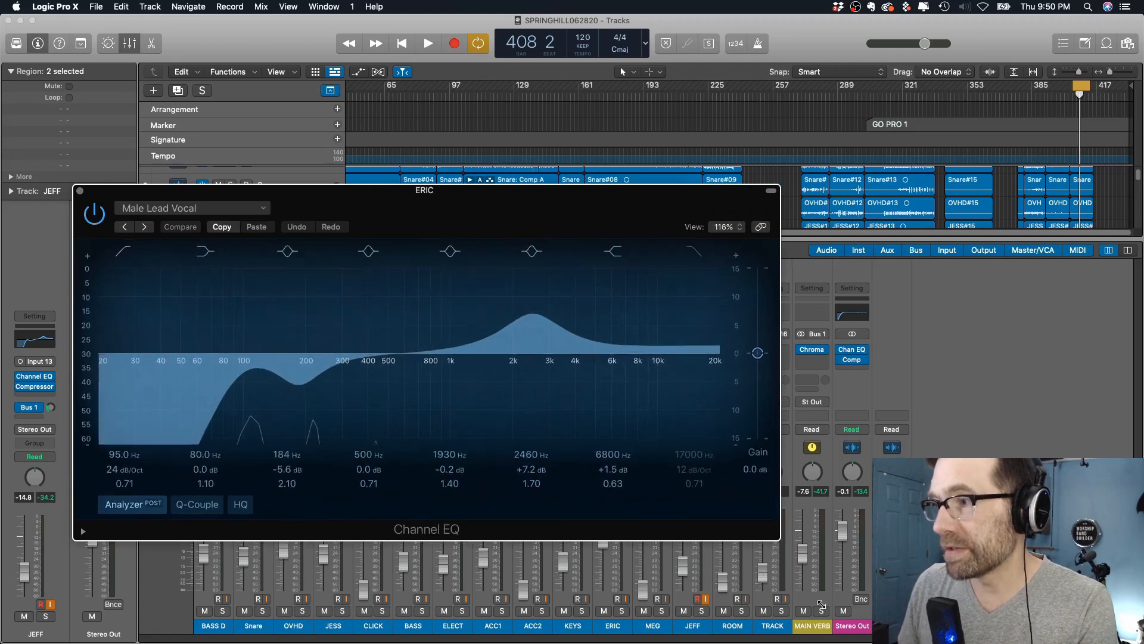
# - Lower the volume fader of the vocal track whose Channel EQ is open to -3.3 dB during playback, with the mixer faders uncovered
pyautogui.moveTo(624, 194); pyautogui.dragTo(580, 162)
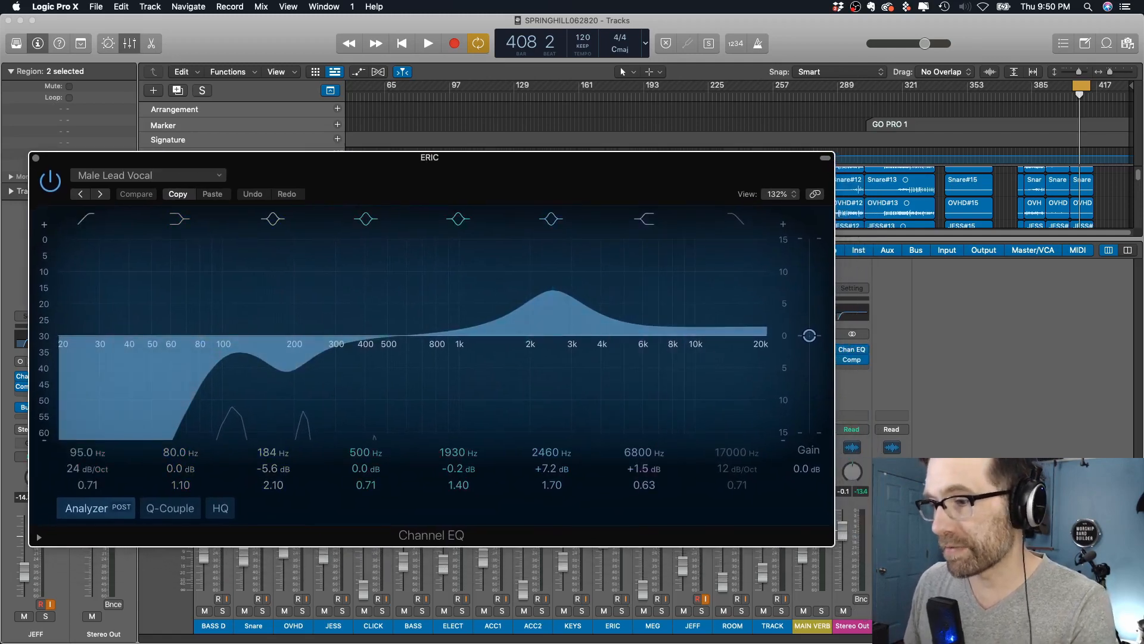
pyautogui.press('space')
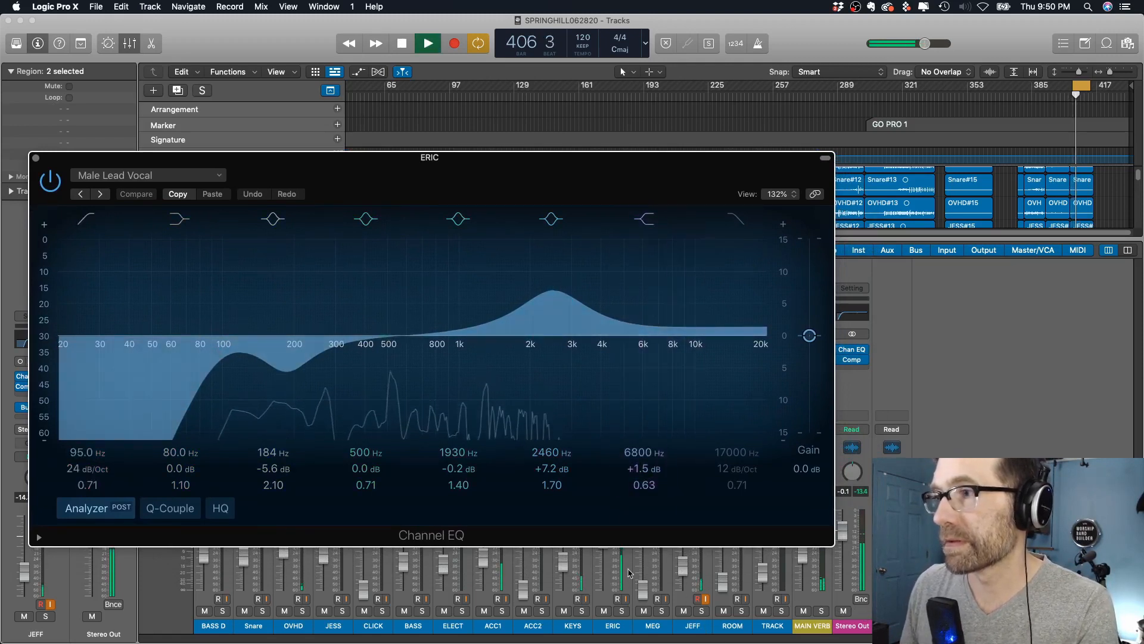
pyautogui.moveTo(567, 171); pyautogui.dragTo(537, 107)
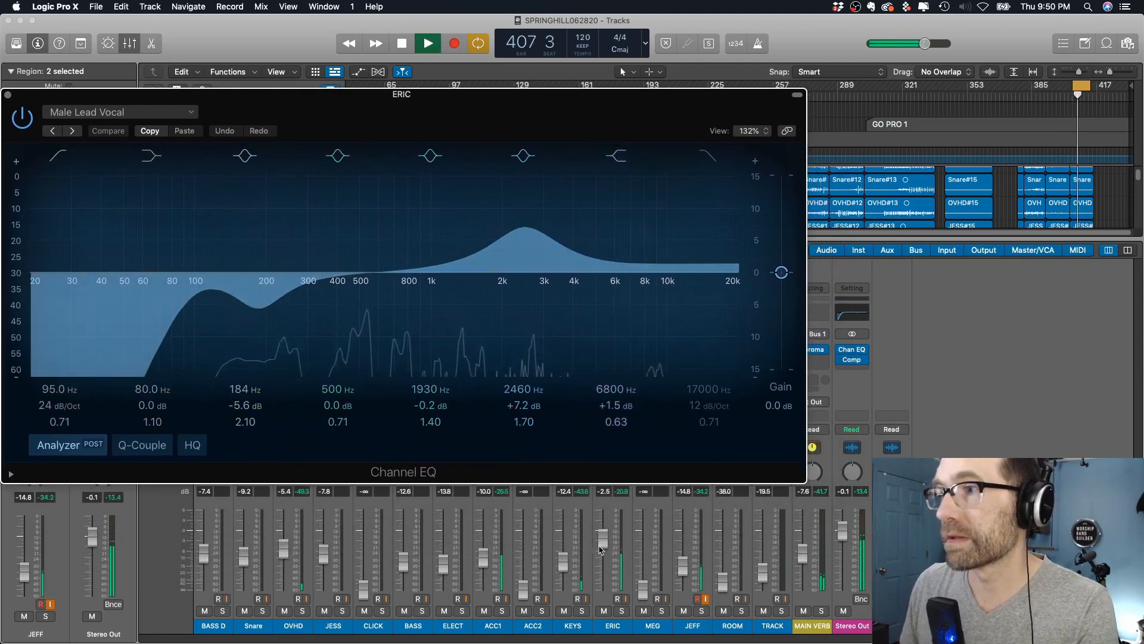
pyautogui.moveTo(603, 539); pyautogui.dragTo(604, 546)
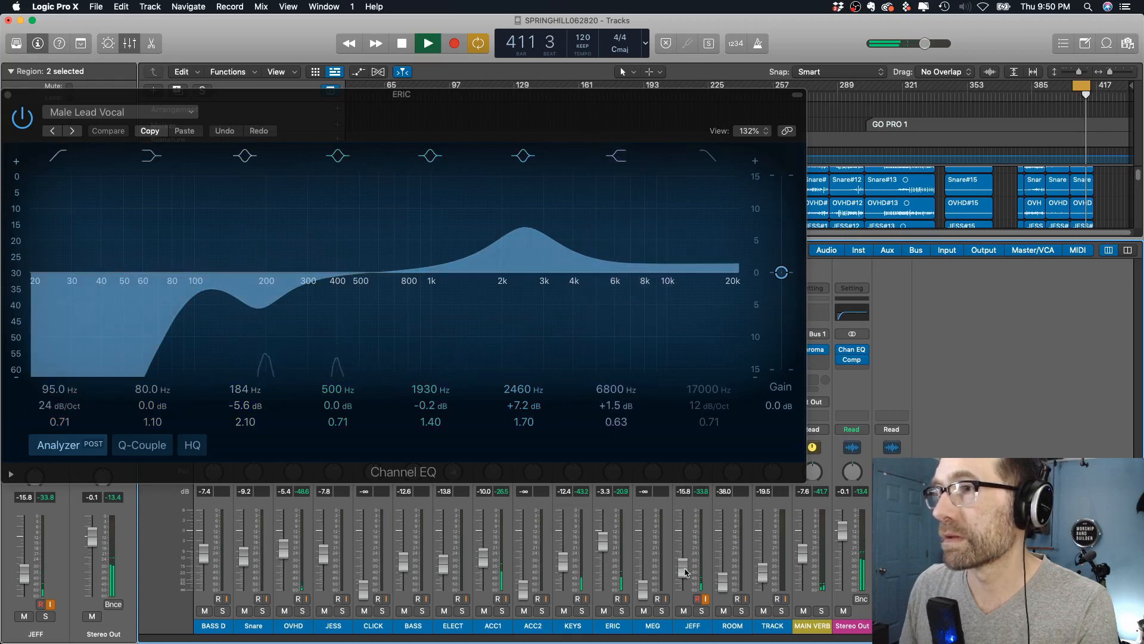
pyautogui.press('space')
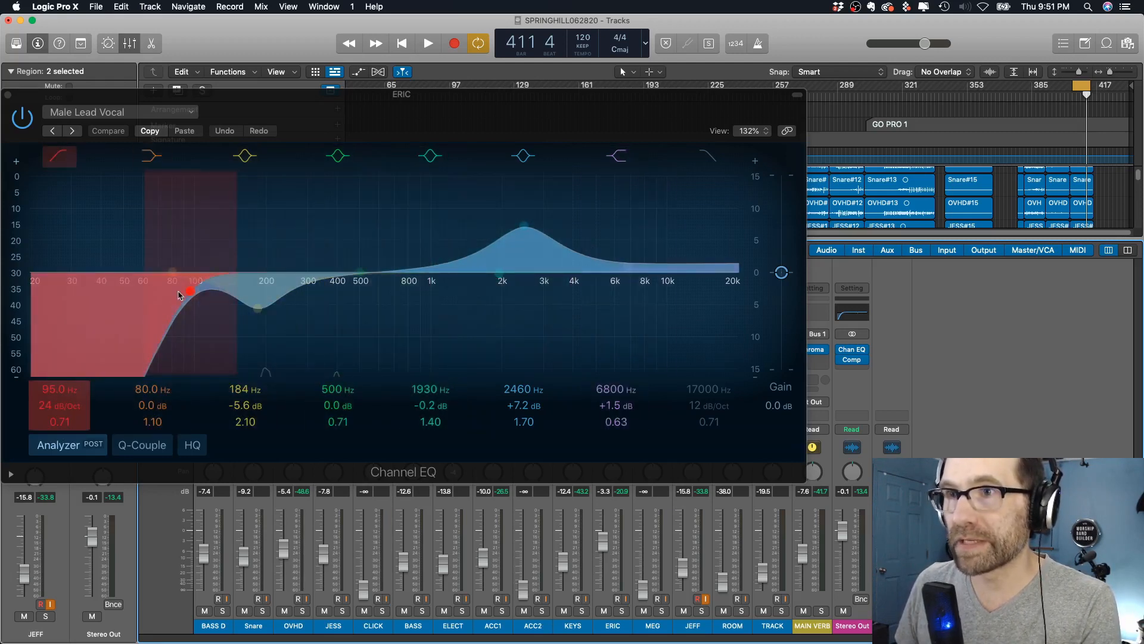
# - Toggle the Channel EQ's 95 Hz low-cut band off and back on to compare the curve
pyautogui.click(60, 157)
pyautogui.click(60, 156)
pyautogui.click(64, 160)
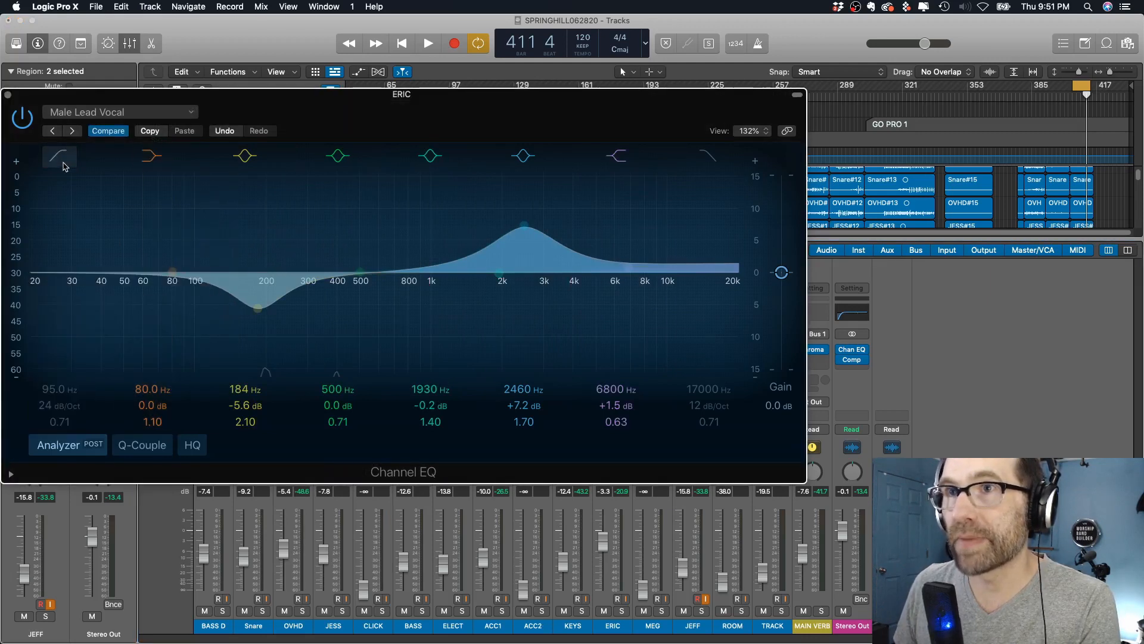
pyautogui.click(69, 164)
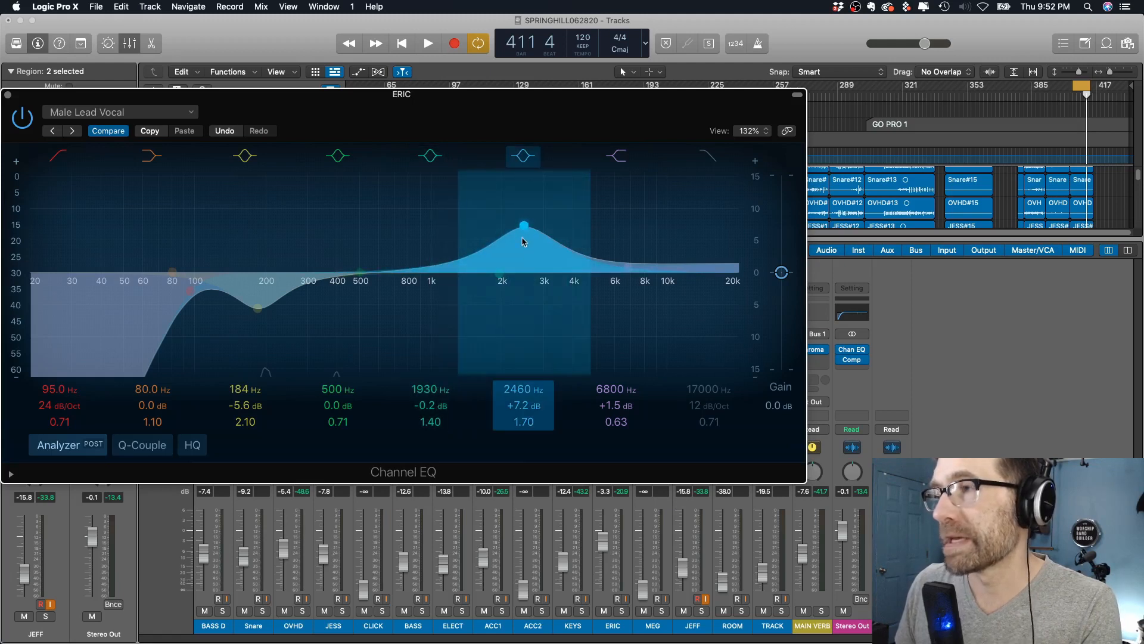
# - Play the looped section and bypass the Channel EQ to hear the vocal without equalization
pyautogui.press('space')
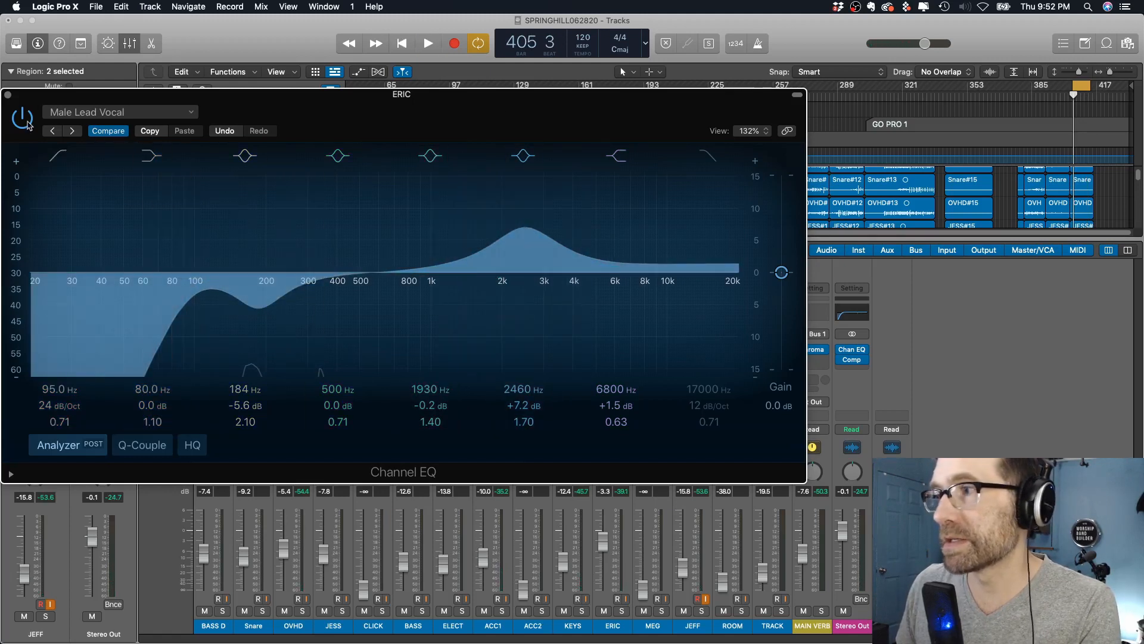
pyautogui.press('space')
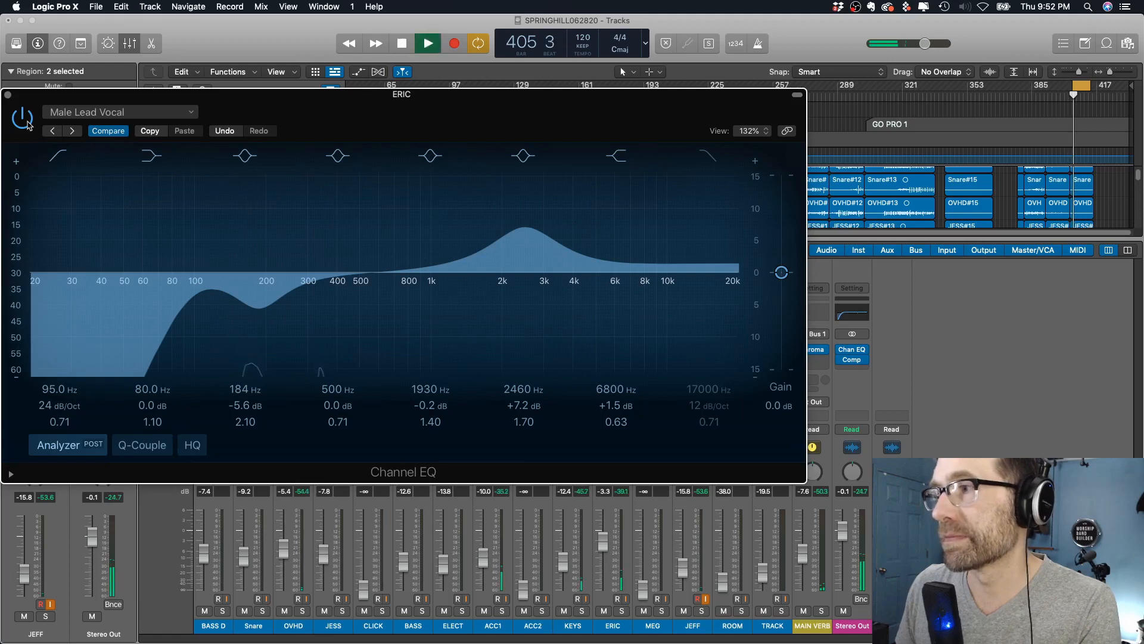
pyautogui.click(25, 122)
pyautogui.click(24, 124)
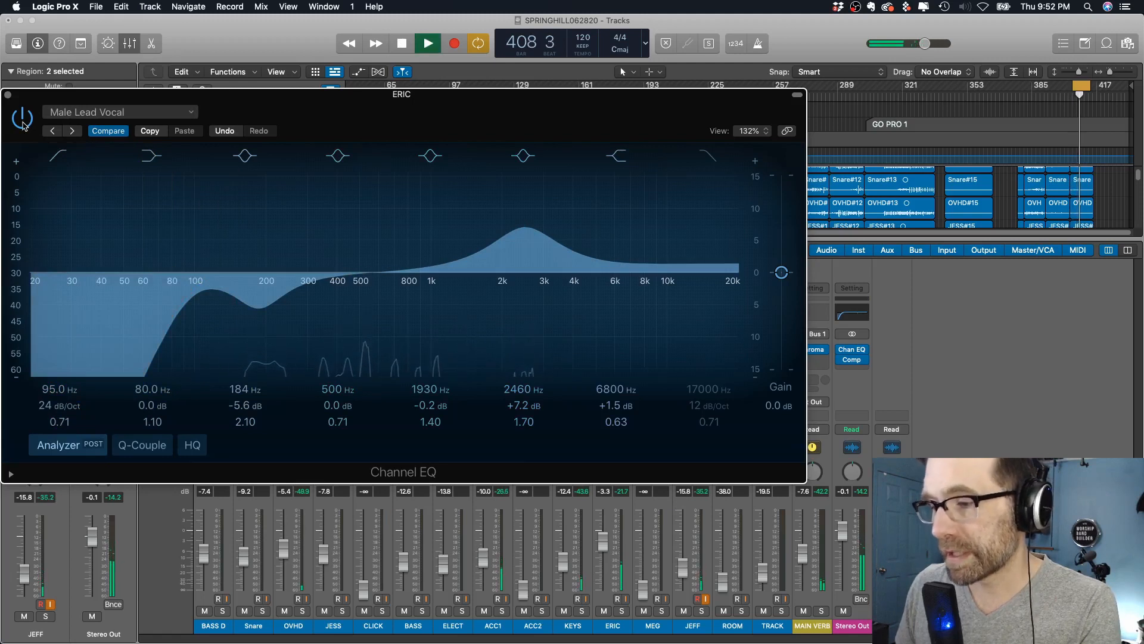
pyautogui.click(24, 124)
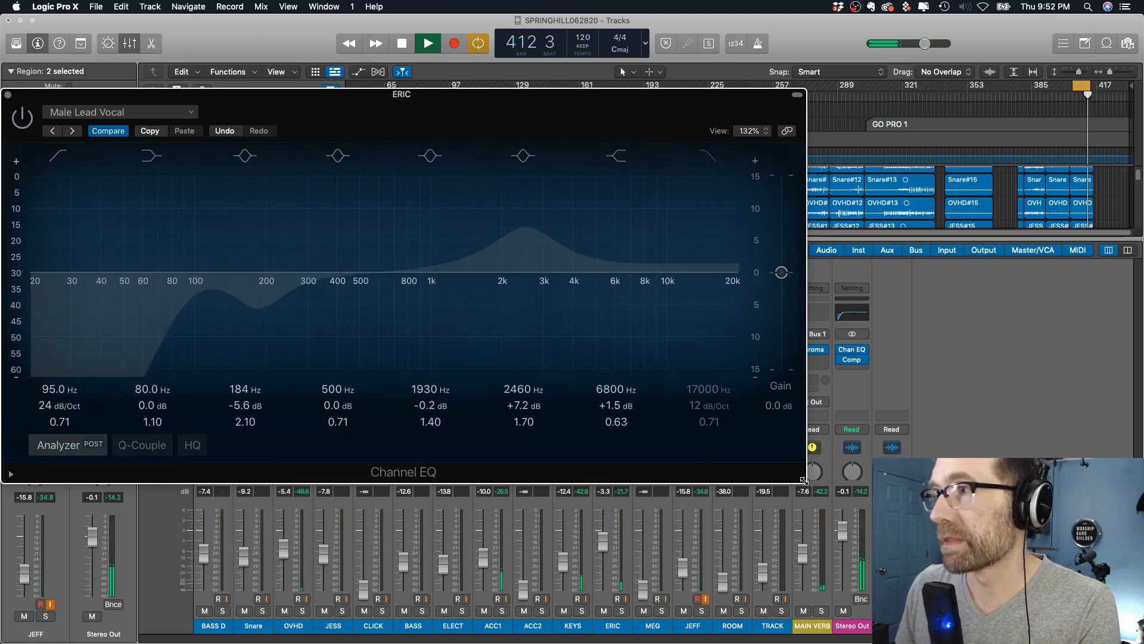
# - Re-enable the Channel EQ during playback to compare the vocal's sound, and shrink the plug-in window to 104%
pyautogui.moveTo(804, 479); pyautogui.dragTo(750, 460)
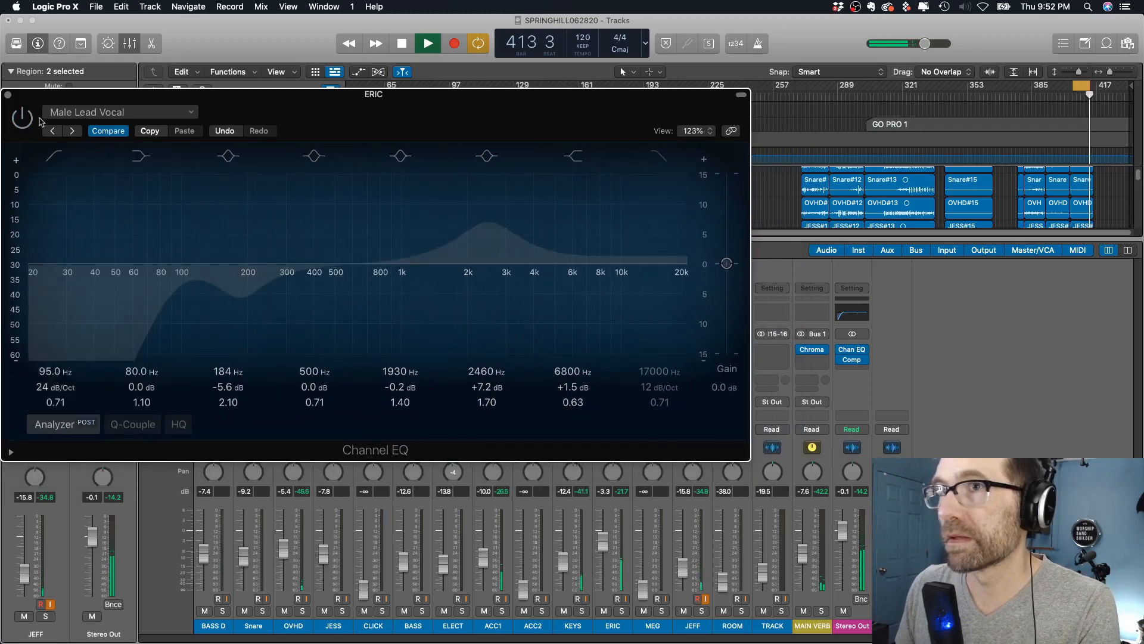
pyautogui.press('space')
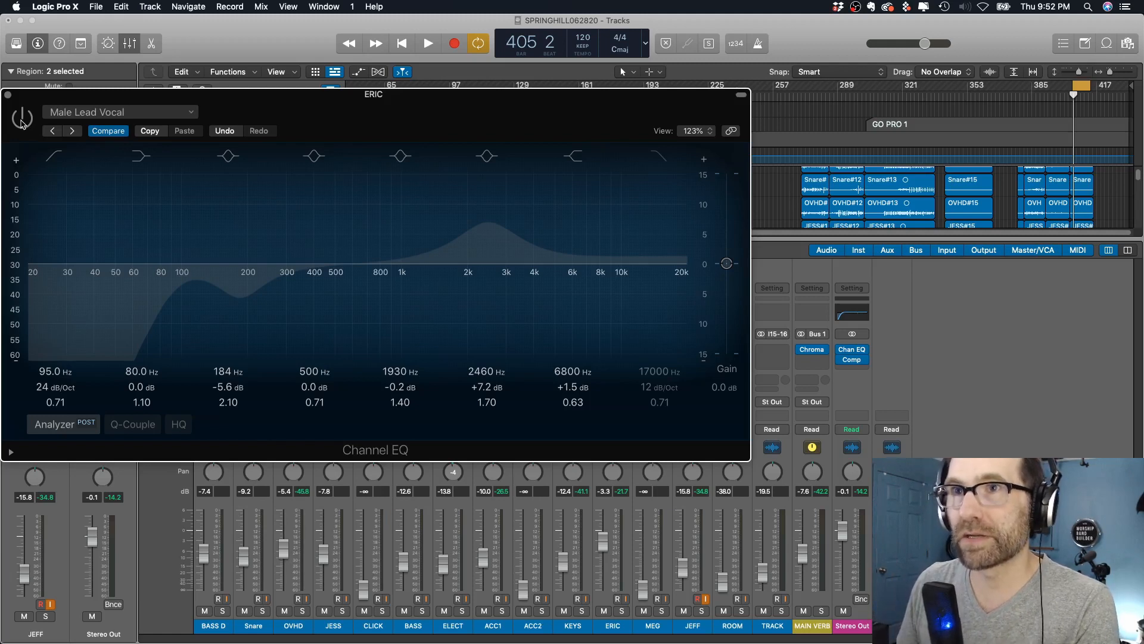
pyautogui.press('space')
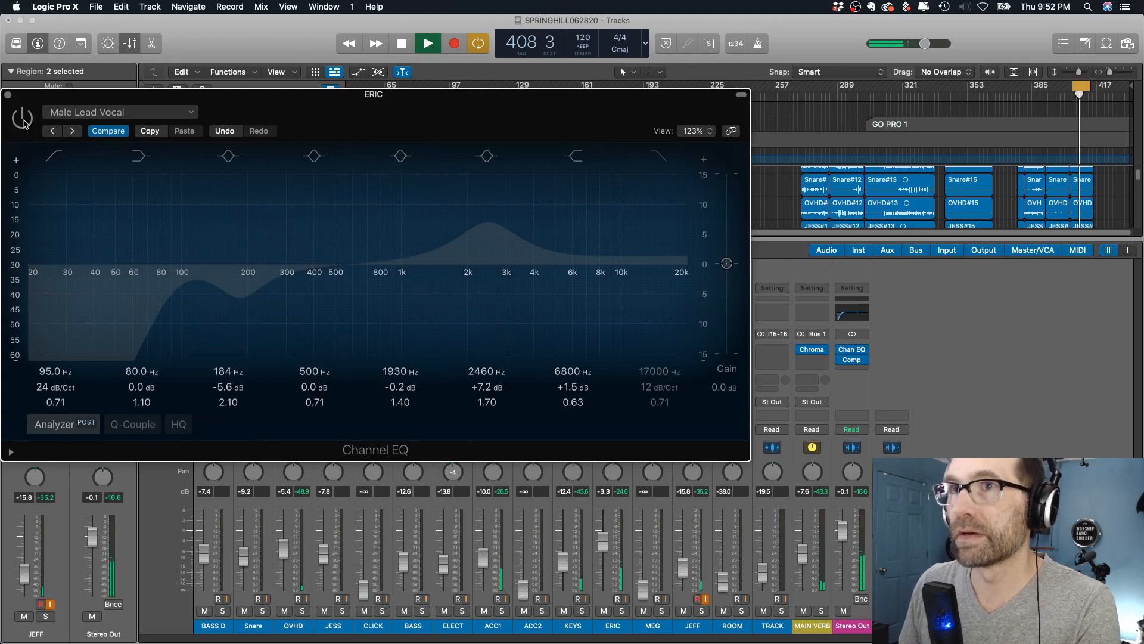
pyautogui.click(24, 122)
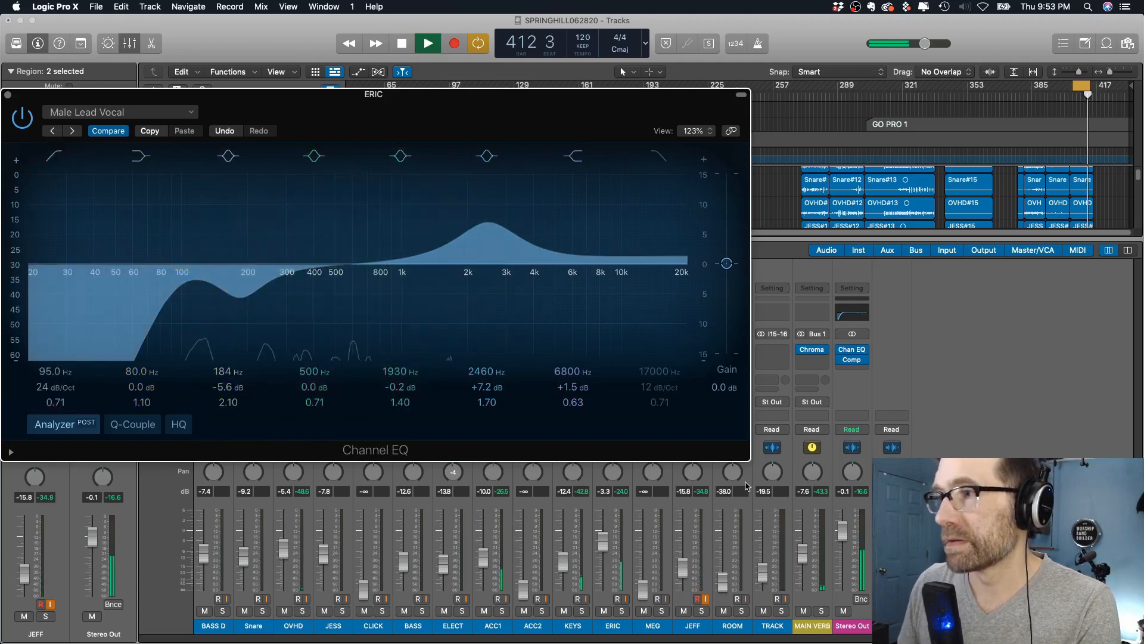
pyautogui.moveTo(748, 466); pyautogui.dragTo(636, 415)
pyautogui.press('space')
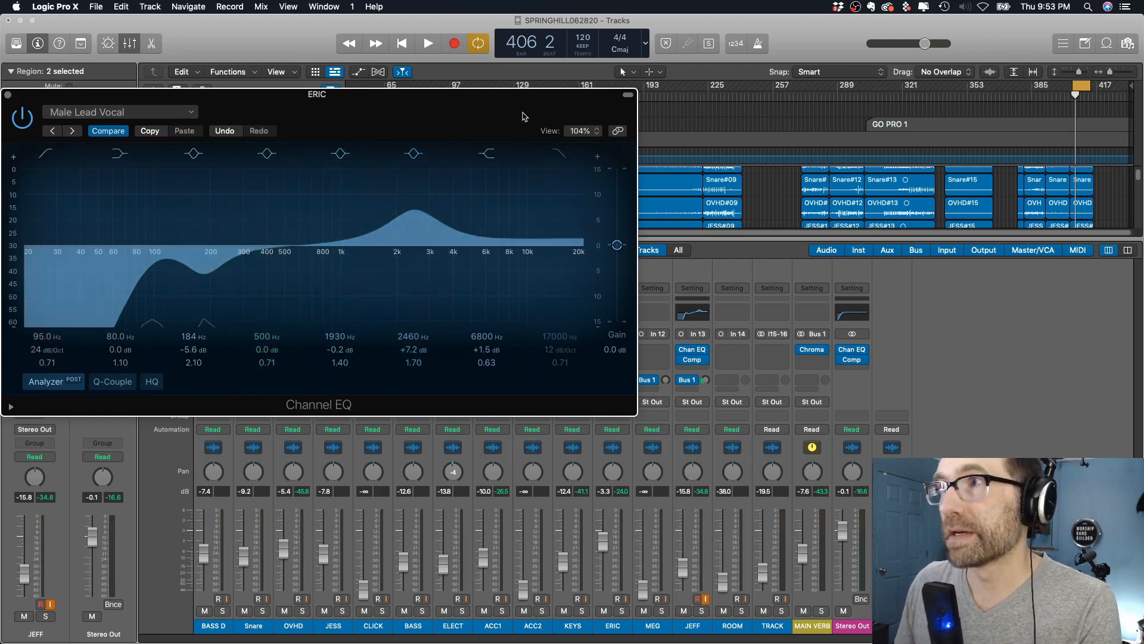
# - Save the current Channel EQ setting as a new preset named with the vocalist's first name followed by "cad95"
pyautogui.click(90, 112)
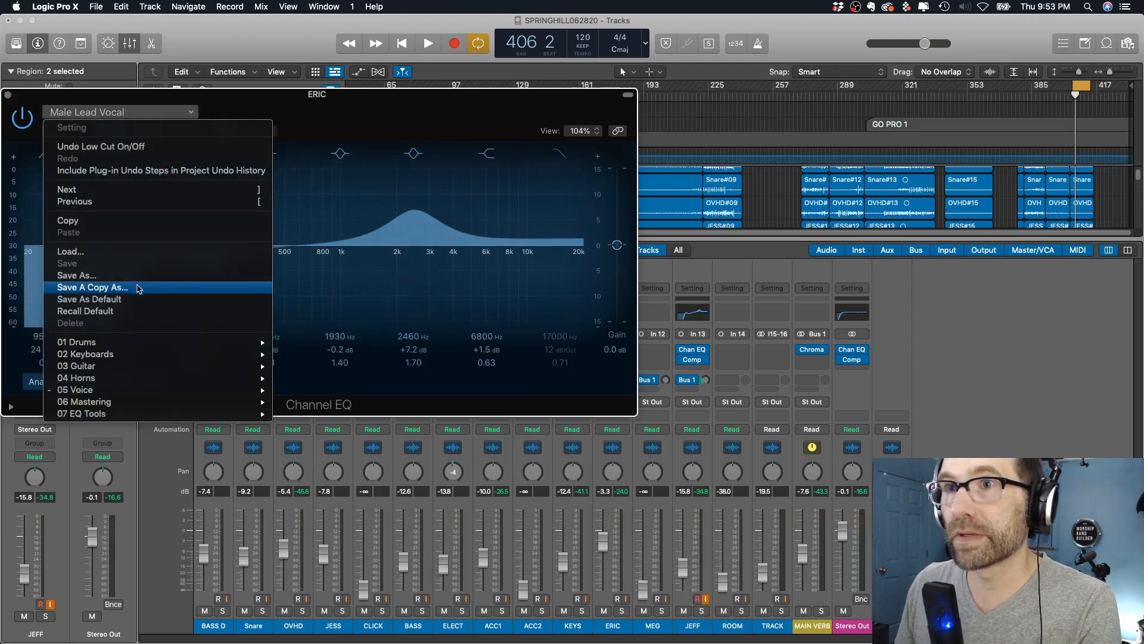
pyautogui.click(365, 271)
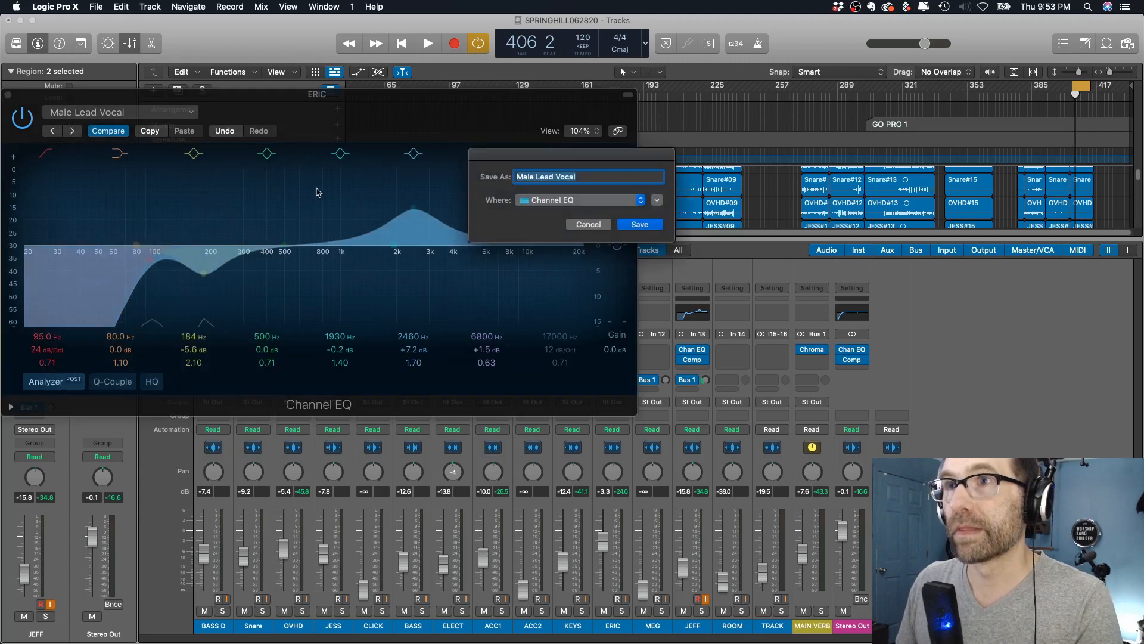
pyautogui.press('Right')
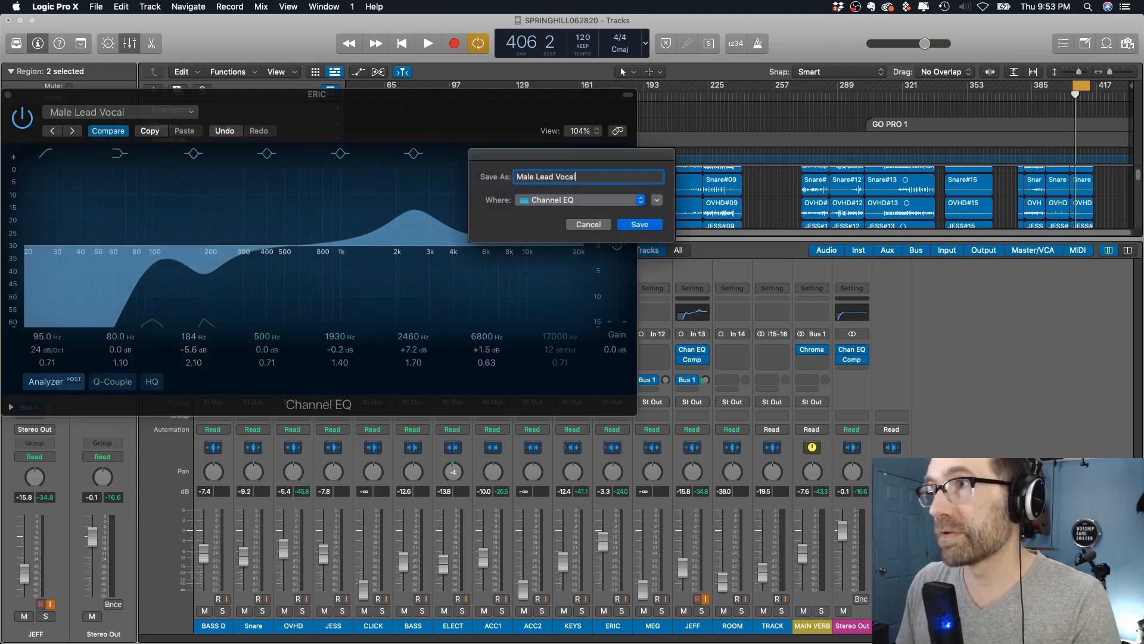
pyautogui.tripleClick(574, 179)
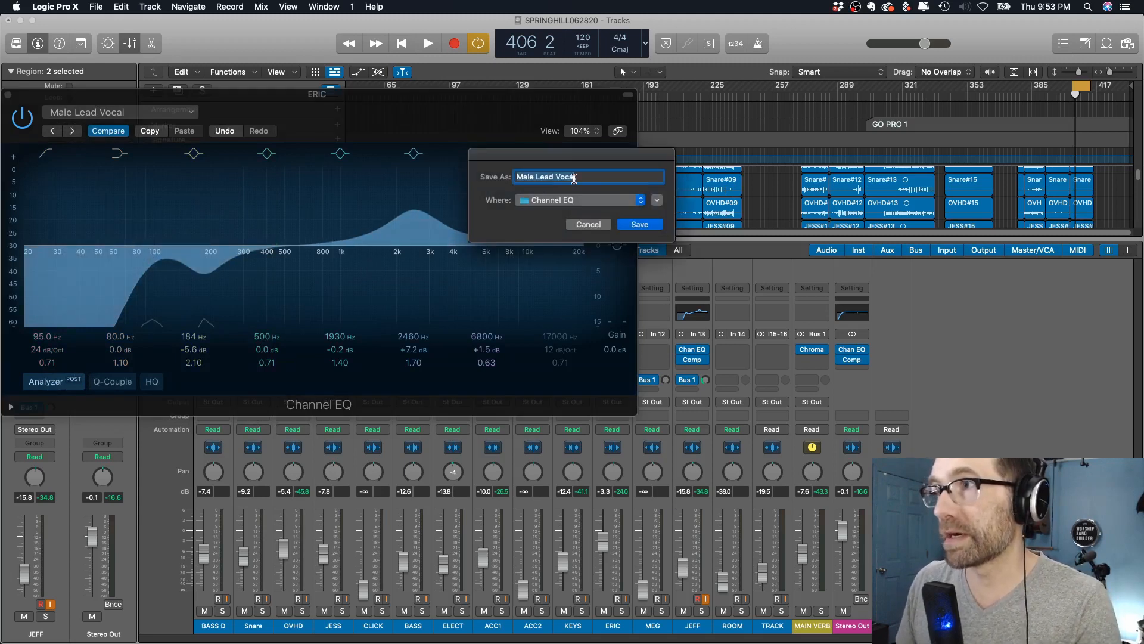
pyautogui.write('robbie cad95')
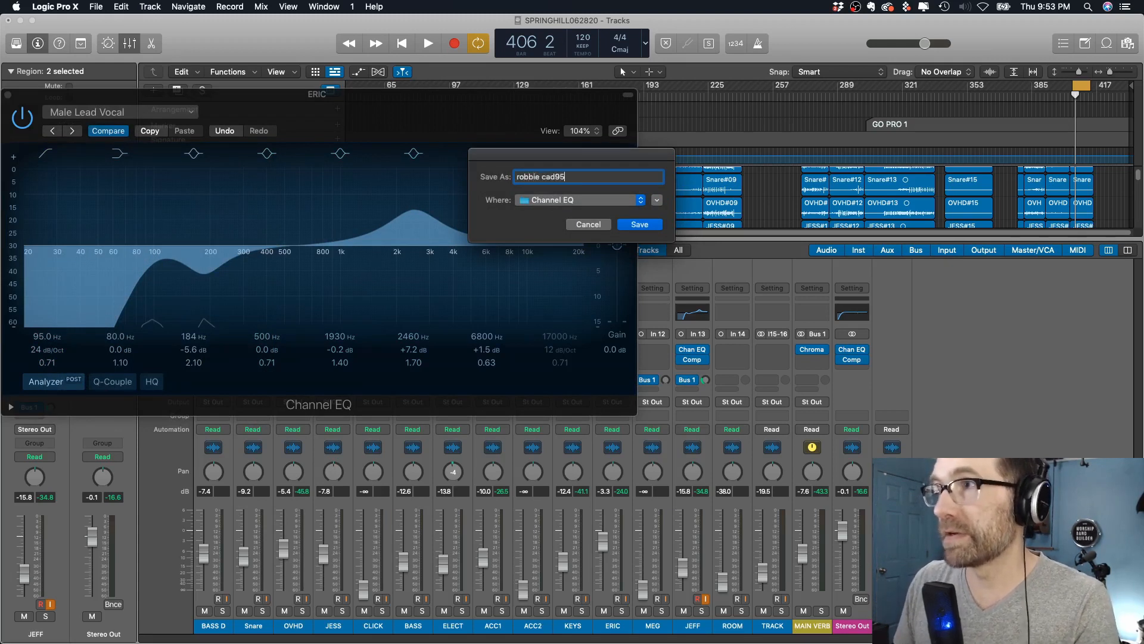
pyautogui.click(641, 223)
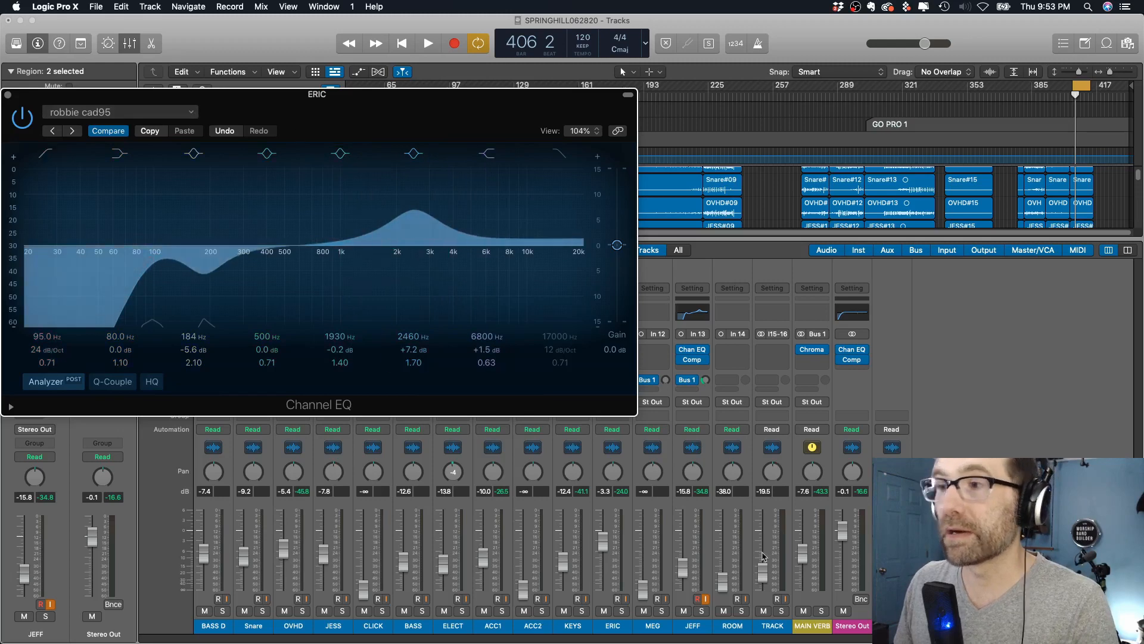
# - Load the Edge Vocal preset from the Channel EQ's Voice presets
pyautogui.click(190, 113)
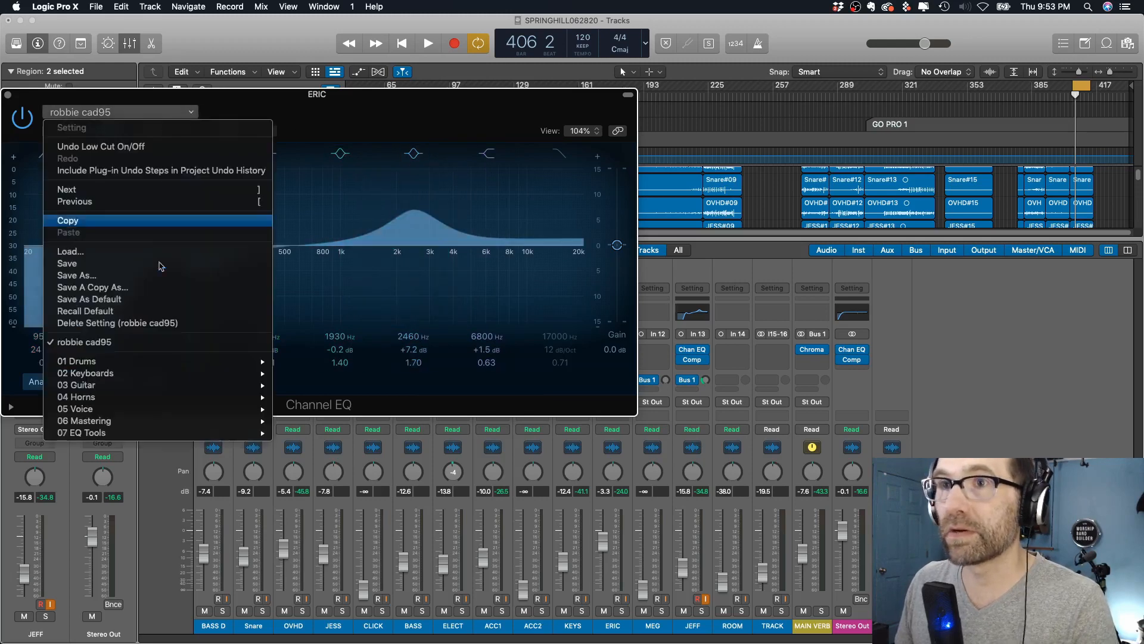
pyautogui.moveTo(161, 409)
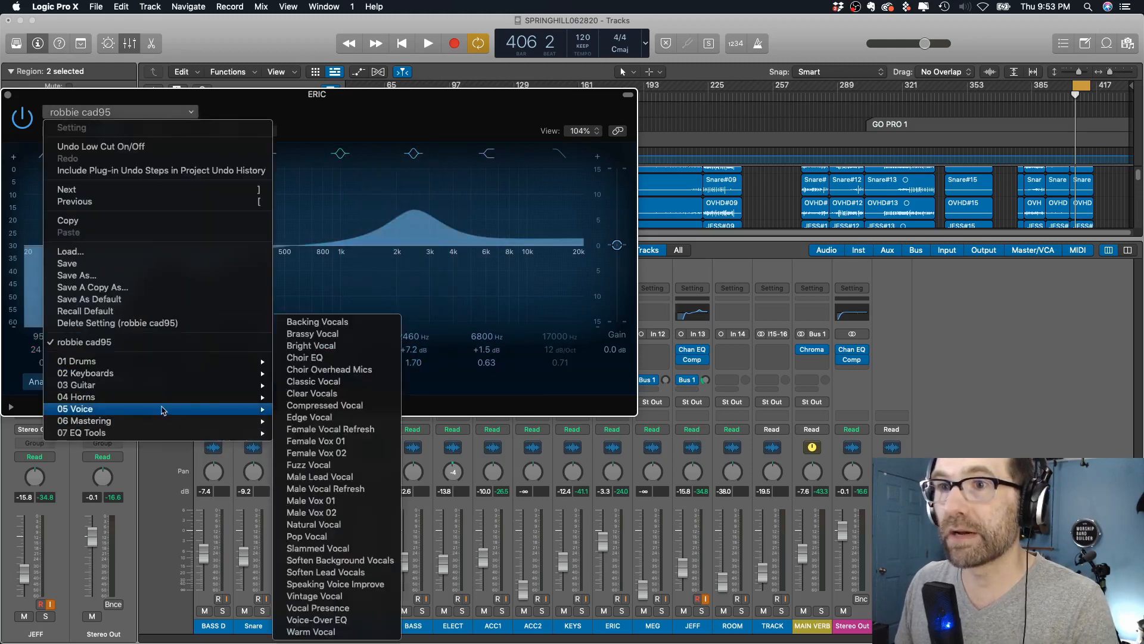
pyautogui.click(323, 417)
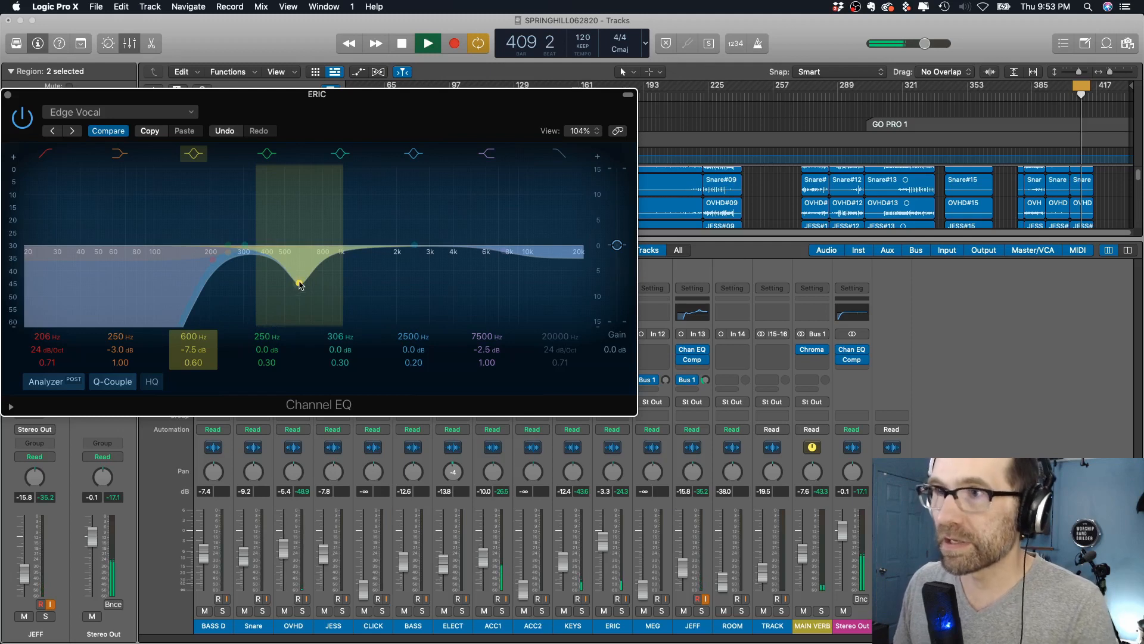
# - Flatten the preset's curve: 600 Hz bell to 670 Hz at -0.2 dB, low cut to 40.8 Hz, low shelf to 70.5 Hz at -1.0 dB
pyautogui.moveTo(300, 285); pyautogui.dragTo(307, 245)
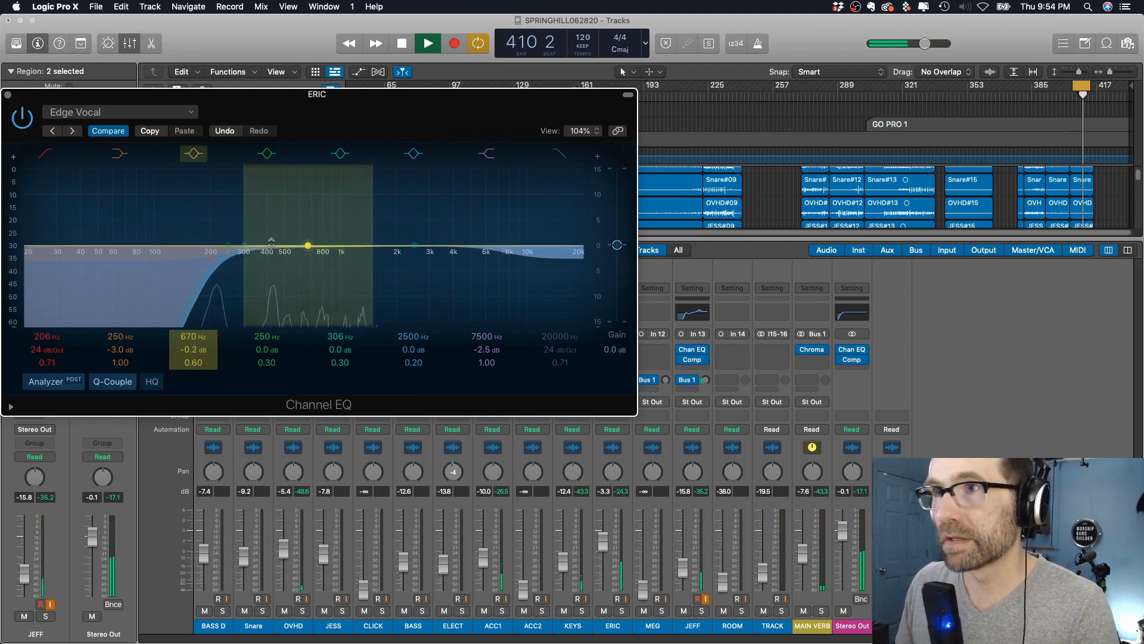
pyautogui.moveTo(212, 258); pyautogui.dragTo(80, 255)
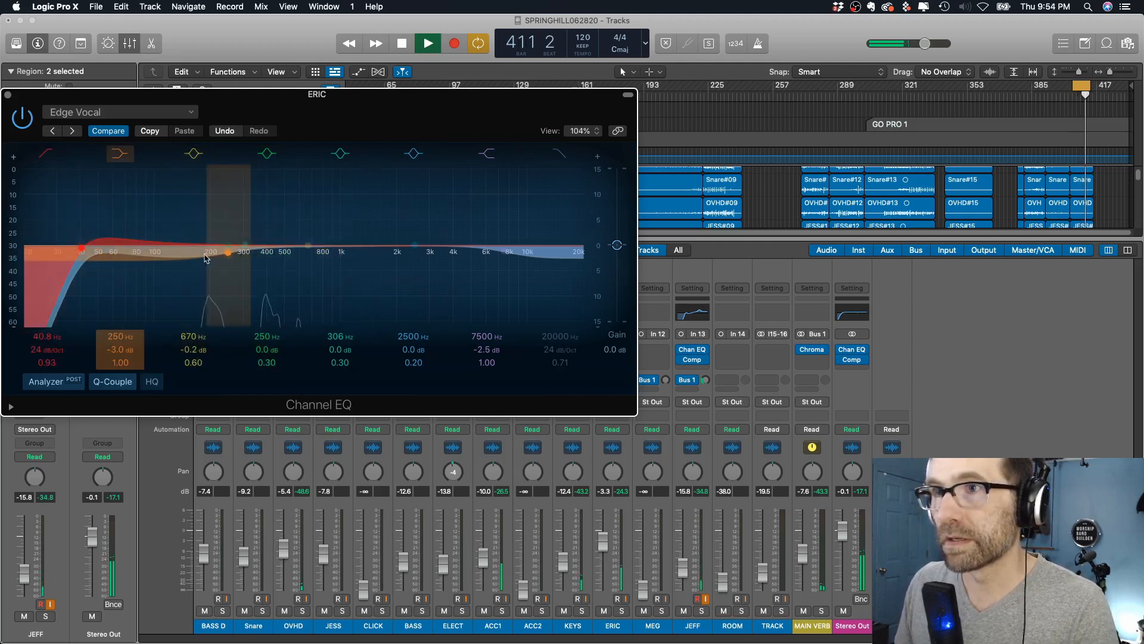
pyautogui.moveTo(206, 257); pyautogui.dragTo(131, 243)
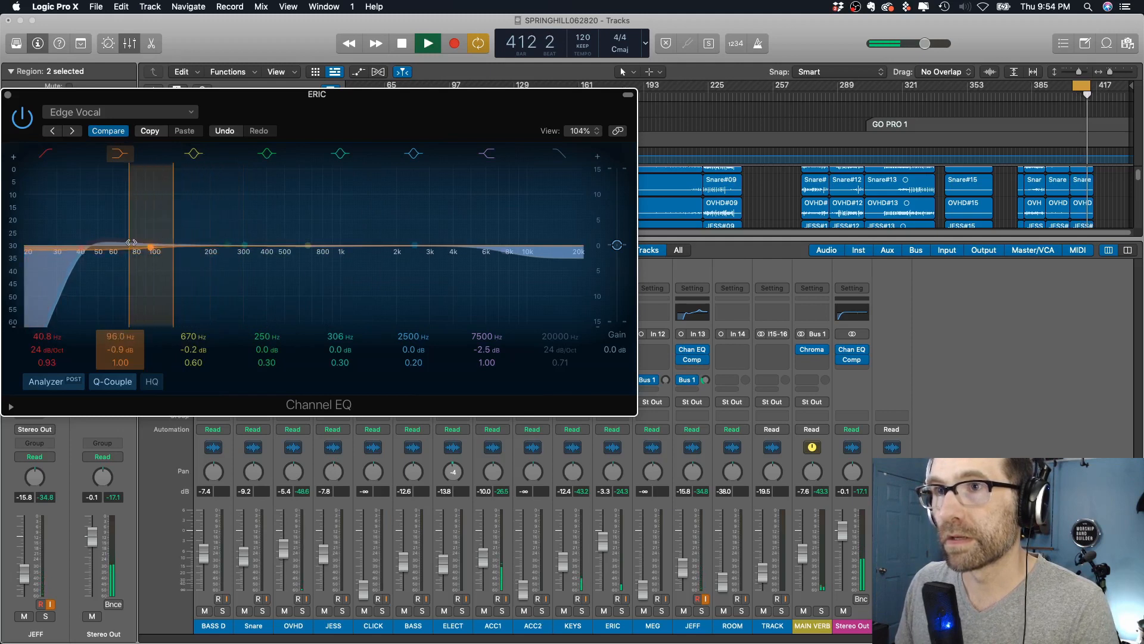
pyautogui.press('space')
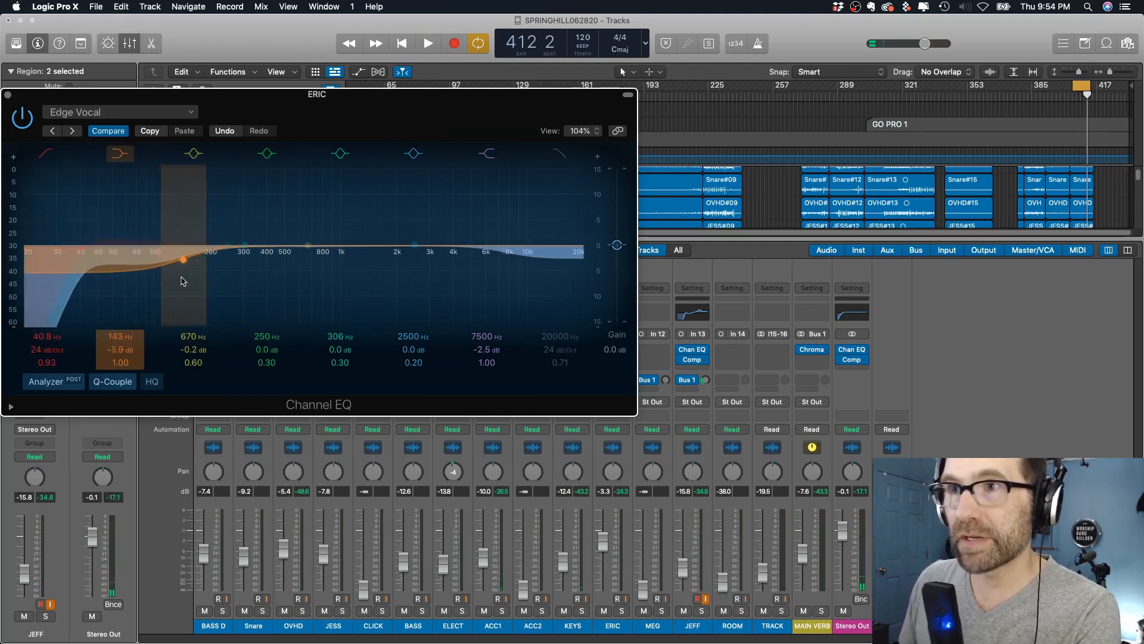
pyautogui.moveTo(150, 247); pyautogui.dragTo(126, 247)
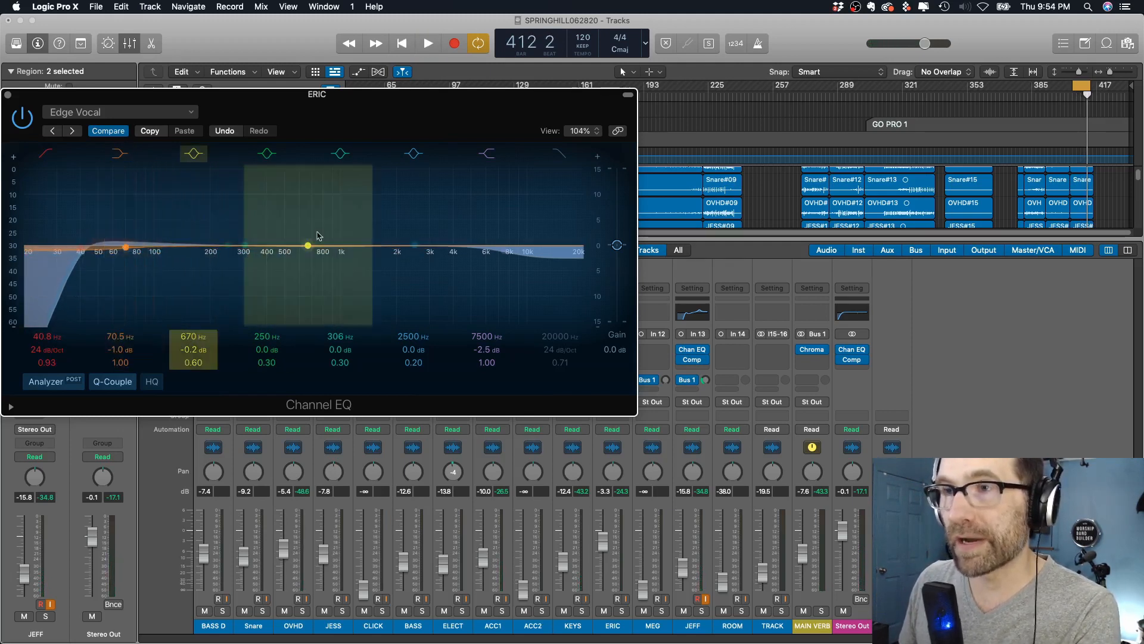
# - Sweep the 2500 Hz bell band during playback from a +12.3 dB boost at about 3240 Hz to a -14.6 dB cut near 86 Hz
pyautogui.moveTo(416, 247)
pyautogui.mouseDown()
pyautogui.moveTo(416, 179)
pyautogui.moveTo(226, 181)
pyautogui.moveTo(435, 197)
pyautogui.moveTo(434, 249)
pyautogui.mouseUp()
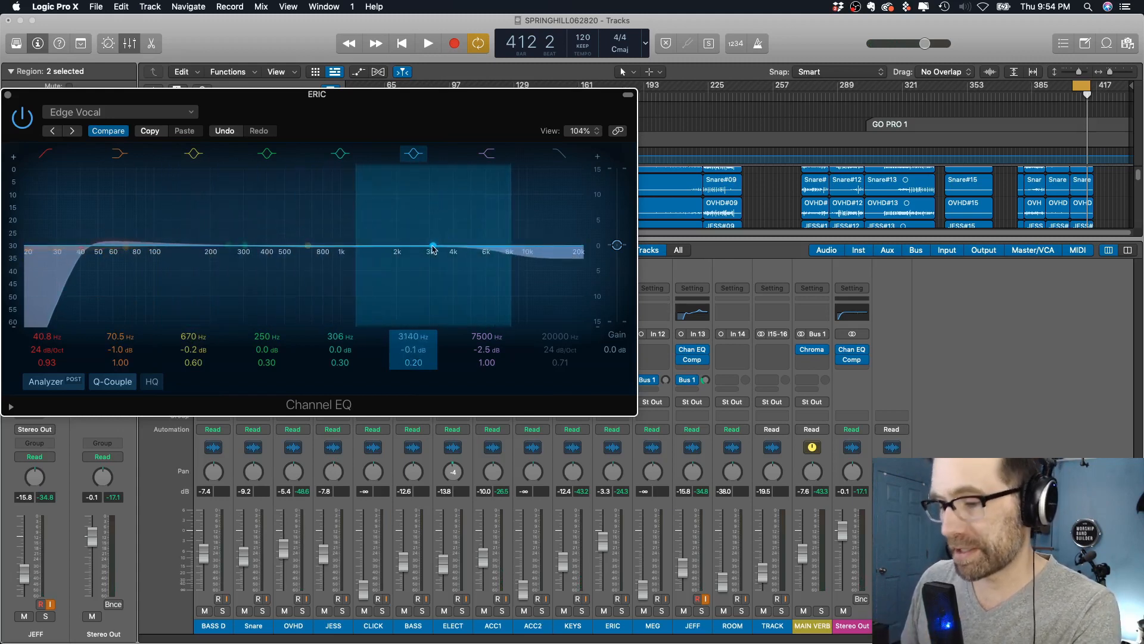
pyautogui.press('space')
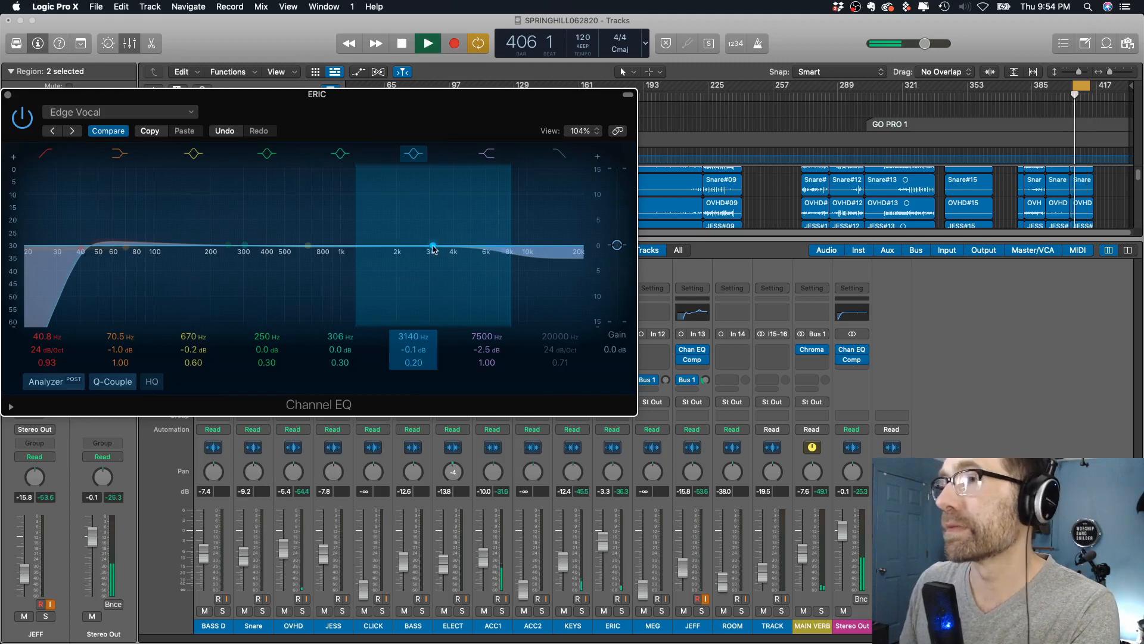
pyautogui.moveTo(433, 246); pyautogui.dragTo(435, 172)
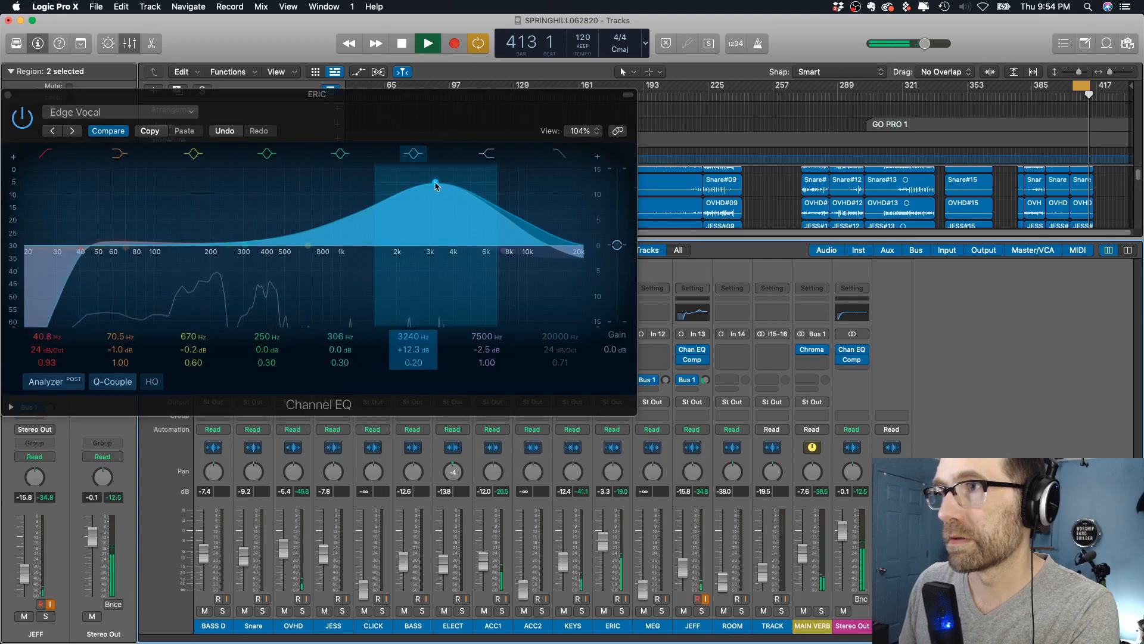
pyautogui.moveTo(436, 185); pyautogui.dragTo(143, 356)
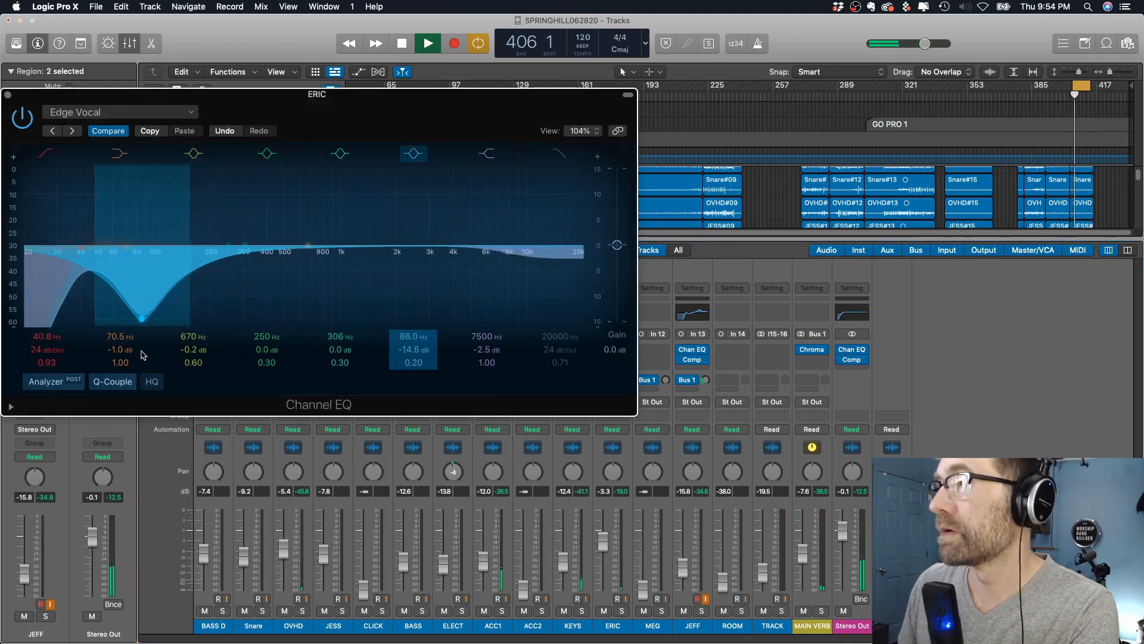
# - Sweep the same bell band through a low-mid boost, set its Q to 0.71, and leave it near 1630 Hz at about 0.3 dB
pyautogui.moveTo(143, 355); pyautogui.dragTo(265, 172)
pyautogui.moveTo(418, 361); pyautogui.dragTo(417, 298)
pyautogui.moveTo(264, 173); pyautogui.dragTo(380, 263)
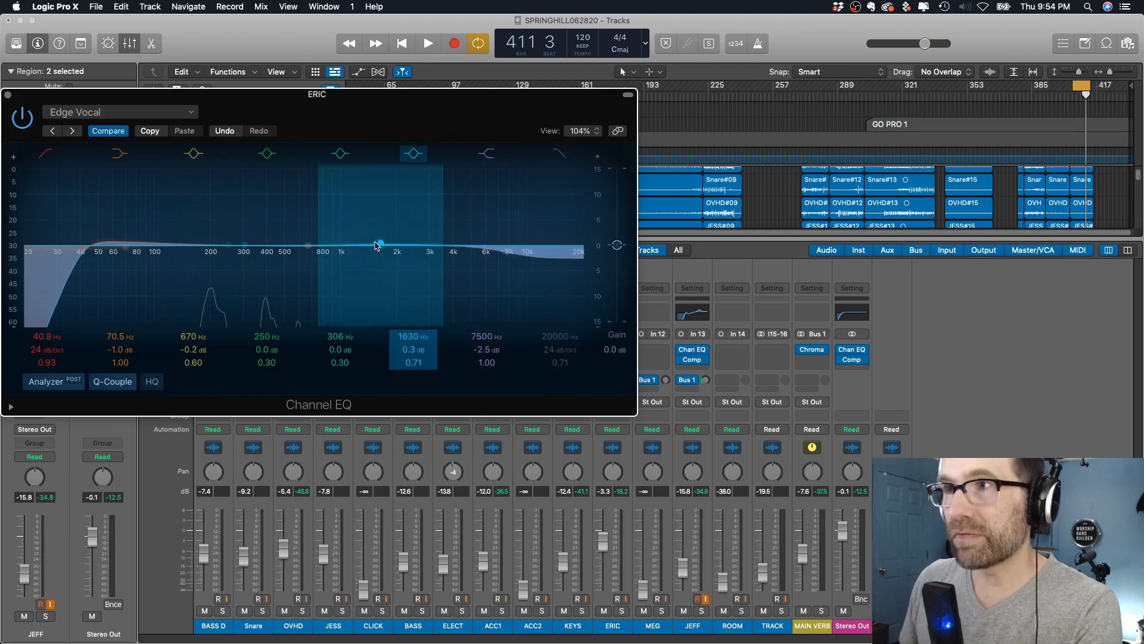
# - Demonstrate Q on the 1630 Hz bell: narrow it to 7.00, widen it to 0.10 with a deep cut and a 580 Hz boost, then narrow it to 6.20
pyautogui.moveTo(380, 246)
pyautogui.mouseDown()
pyautogui.moveTo(409, 179)
pyautogui.moveTo(327, 179)
pyautogui.moveTo(352, 164)
pyautogui.moveTo(332, 208)
pyautogui.moveTo(366, 330)
pyautogui.moveTo(370, 250)
pyautogui.mouseUp()
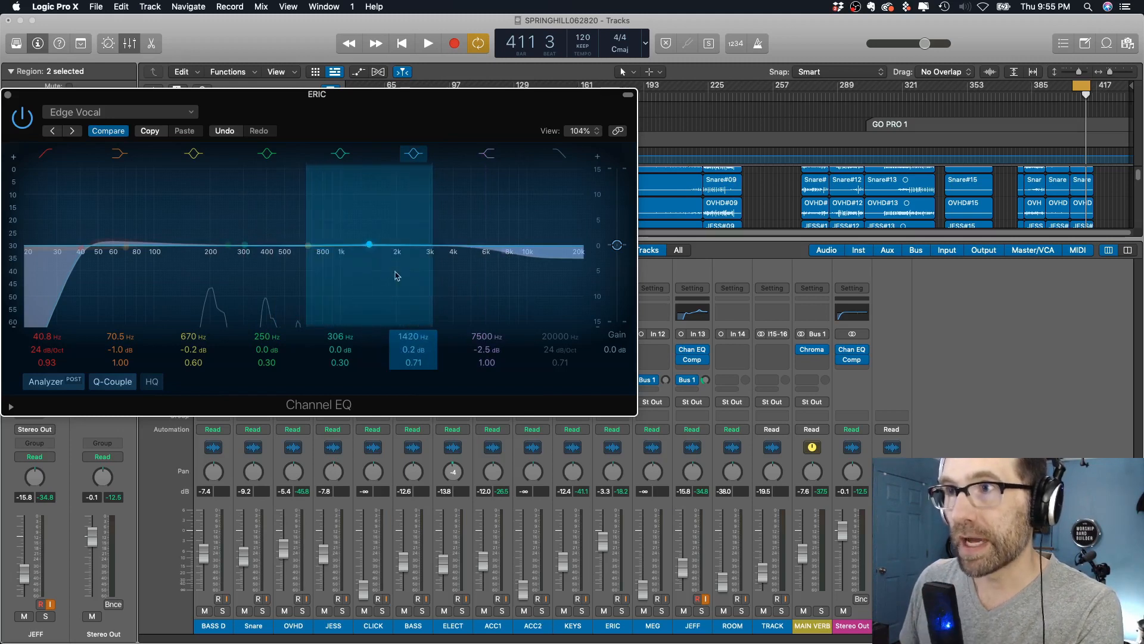
pyautogui.moveTo(413, 350)
pyautogui.mouseDown()
pyautogui.moveTo(413, 334)
pyautogui.moveTo(414, 369)
pyautogui.moveTo(413, 335)
pyautogui.moveTo(410, 358)
pyautogui.mouseUp()
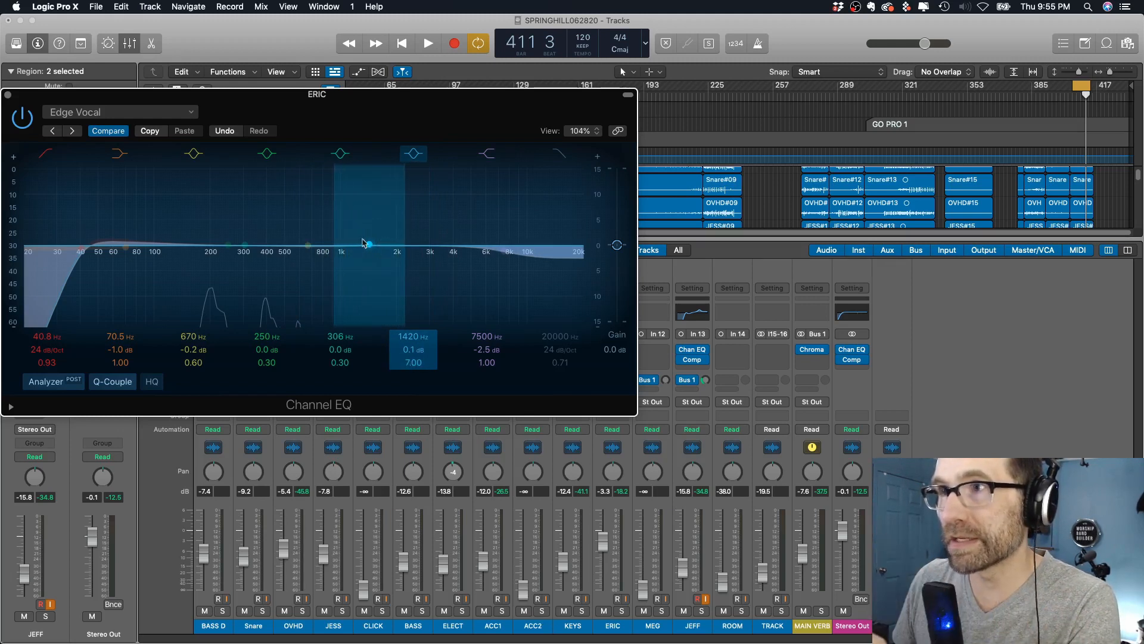
pyautogui.moveTo(371, 247); pyautogui.dragTo(353, 311)
pyautogui.moveTo(416, 364); pyautogui.dragTo(416, 387)
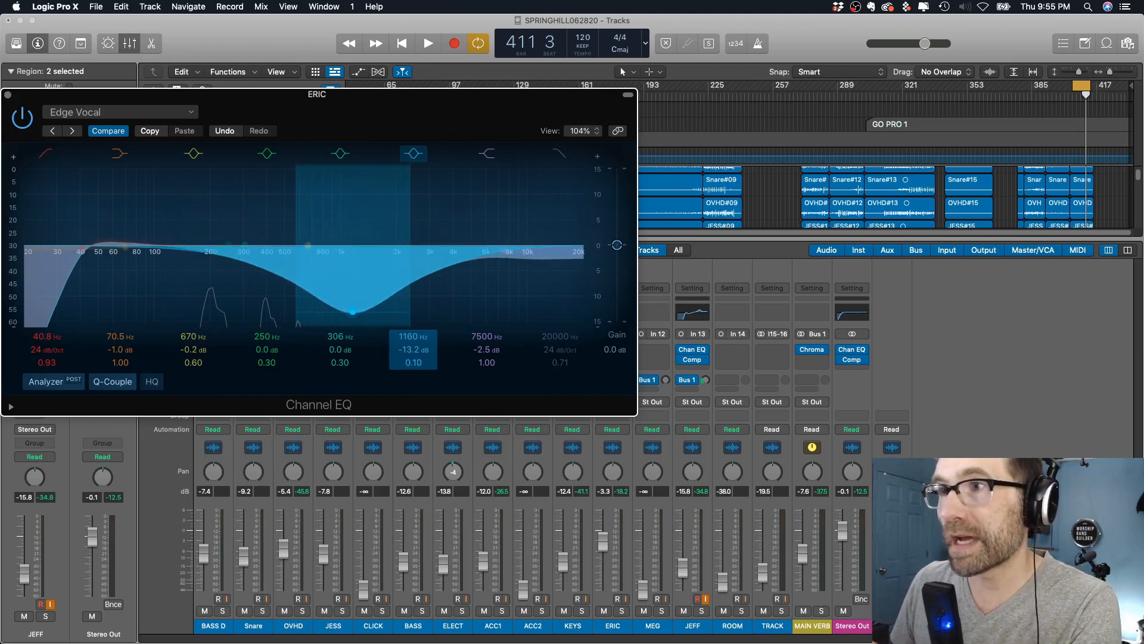
pyautogui.moveTo(357, 314); pyautogui.dragTo(291, 156)
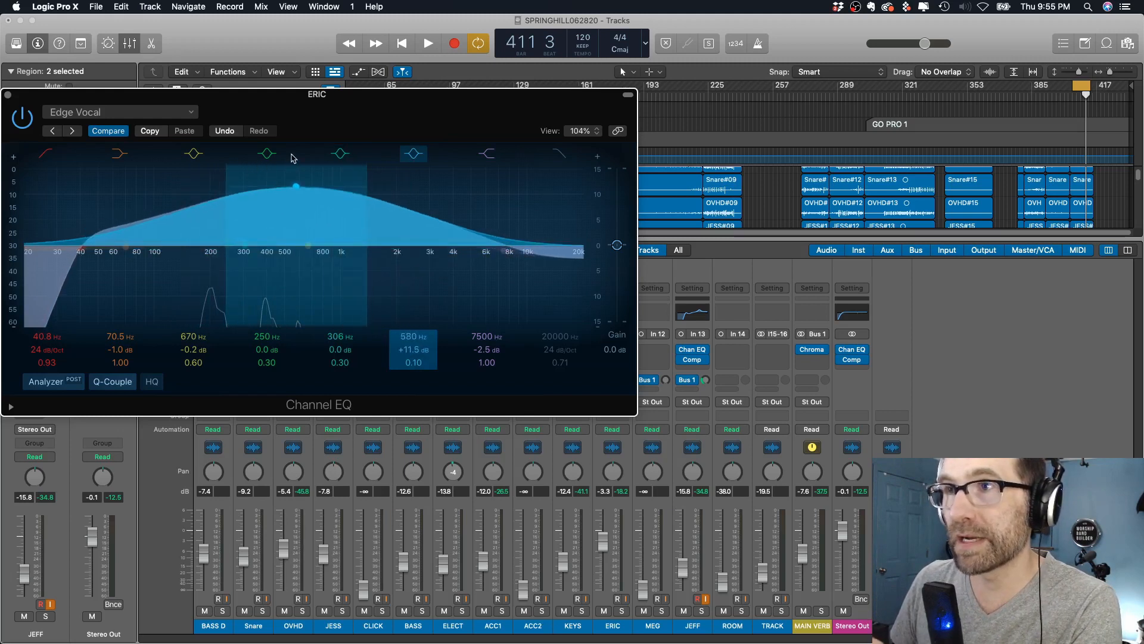
pyautogui.moveTo(414, 363); pyautogui.dragTo(417, 336)
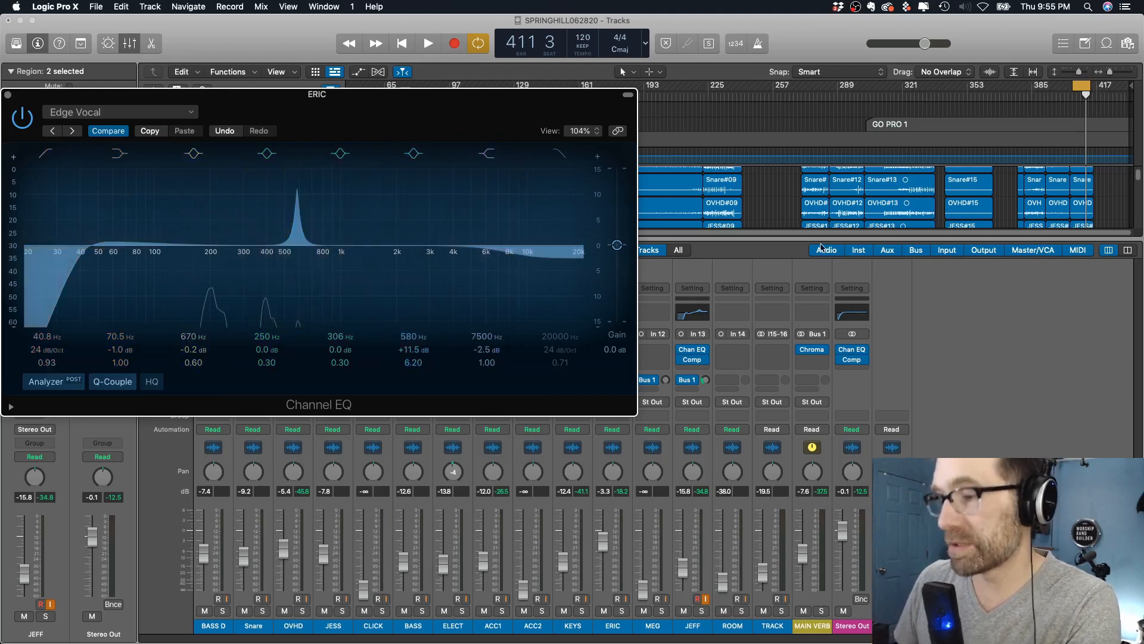
# - Sweep the narrow boosted bell during playback from 580 Hz up to about 1510 Hz and down to 103 Hz, set Q to 11.0, and flatten it near 1870 Hz
pyautogui.press('space')
pyautogui.moveTo(296, 189); pyautogui.dragTo(375, 162)
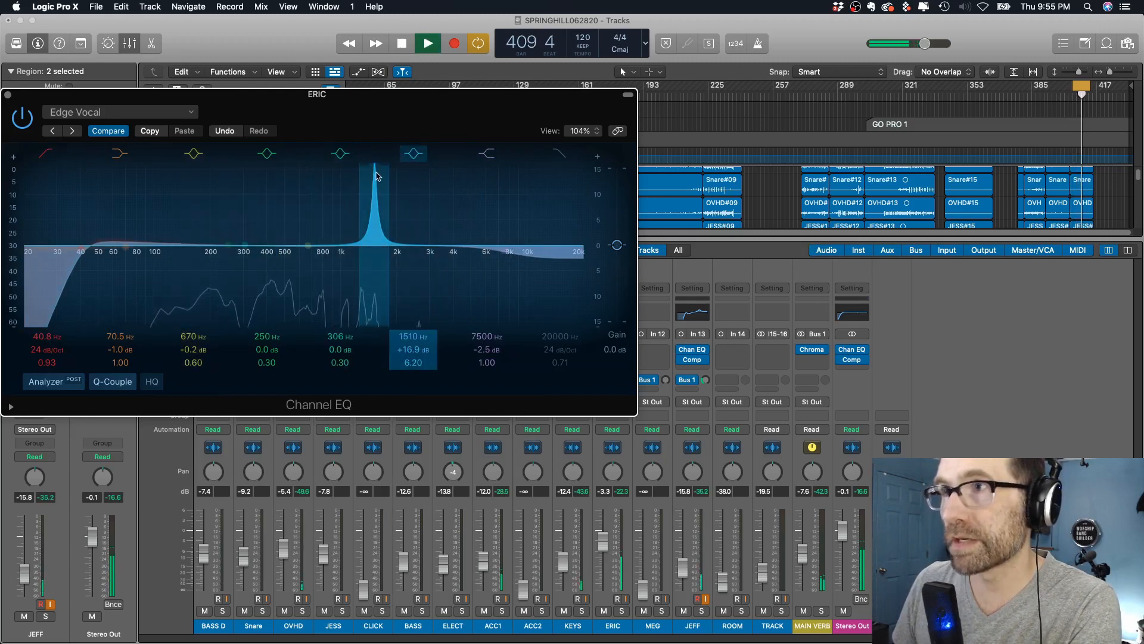
pyautogui.moveTo(370, 173); pyautogui.dragTo(159, 173)
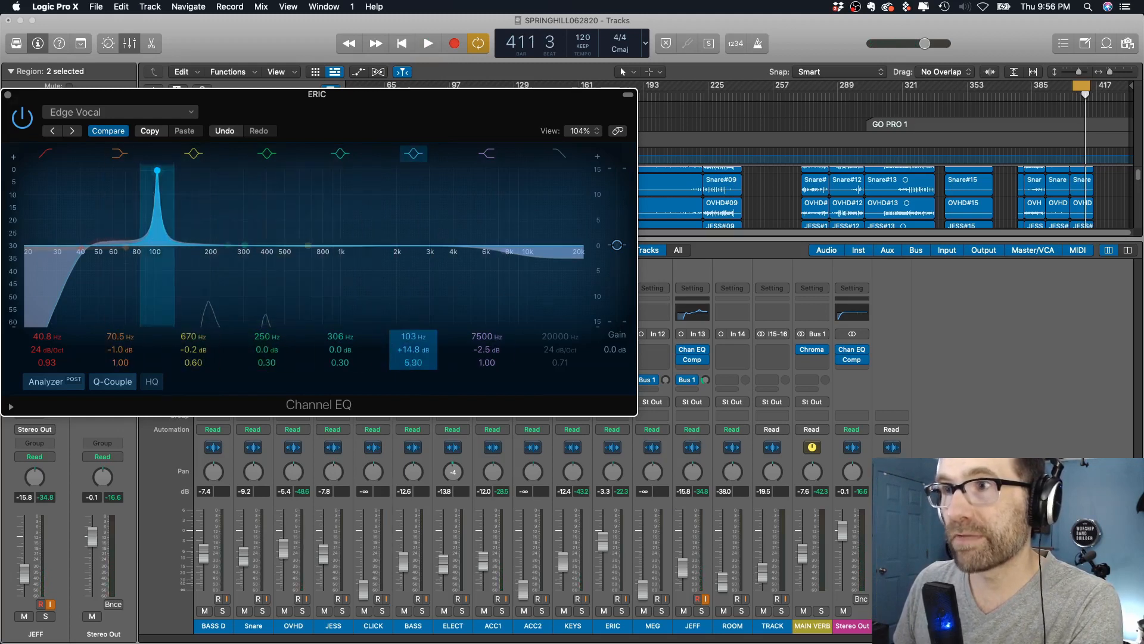
pyautogui.moveTo(414, 362)
pyautogui.mouseDown()
pyautogui.moveTo(413, 350)
pyautogui.moveTo(413, 370)
pyautogui.mouseUp()
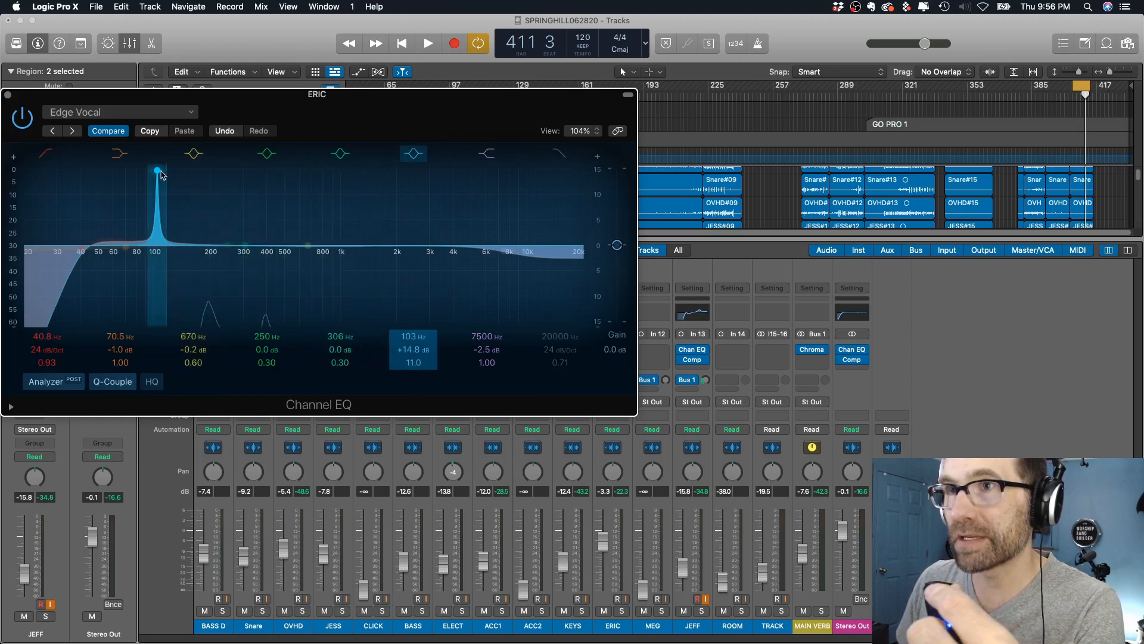
pyautogui.moveTo(158, 171); pyautogui.dragTo(387, 238)
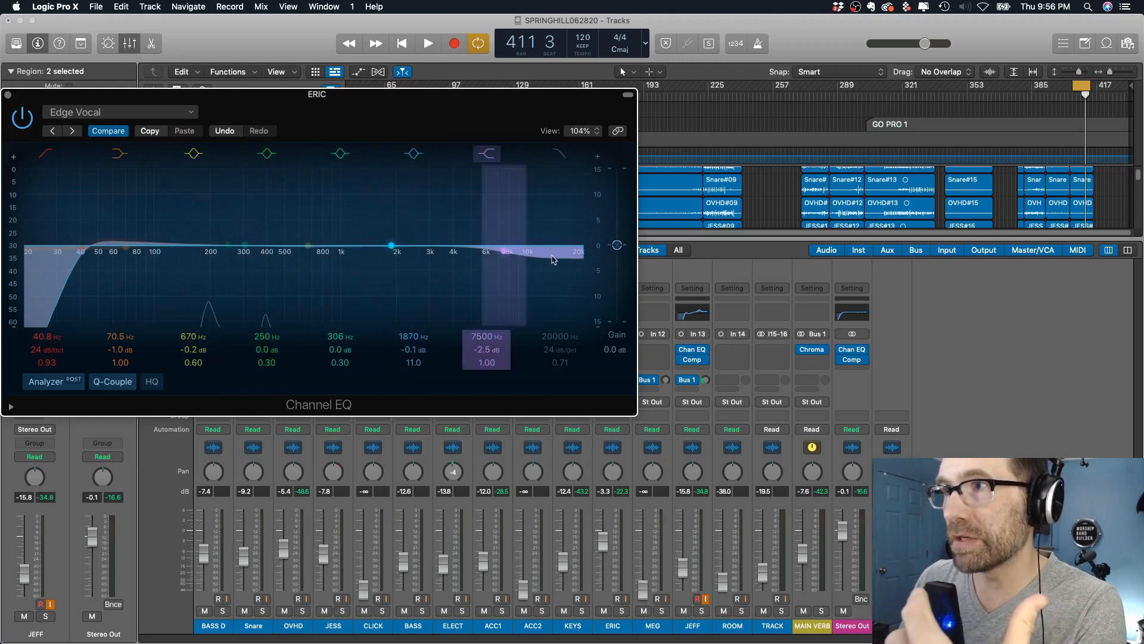
# - Flatten the high shelf to 16000 Hz at -0.3 dB, raise the low cut to 61.0 Hz, and leave the upper bell near 1830 Hz at 0.1 dB
pyautogui.moveTo(503, 248); pyautogui.dragTo(563, 244)
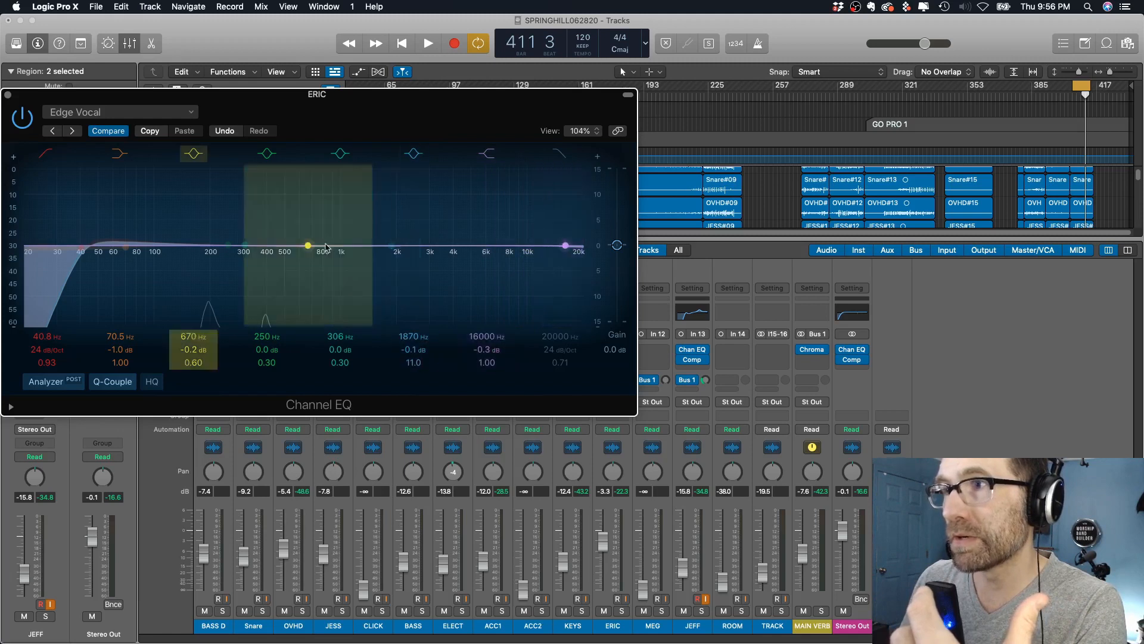
pyautogui.moveTo(83, 248); pyautogui.dragTo(115, 258)
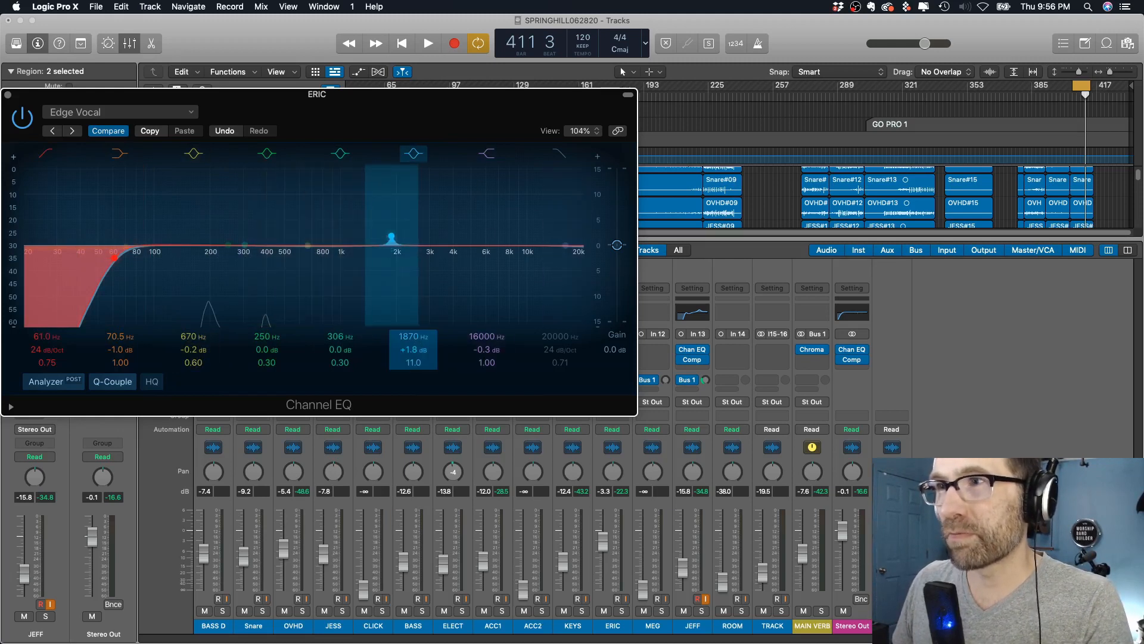
pyautogui.keyDown('alt'); pyautogui.click(391, 237); pyautogui.keyUp('alt')
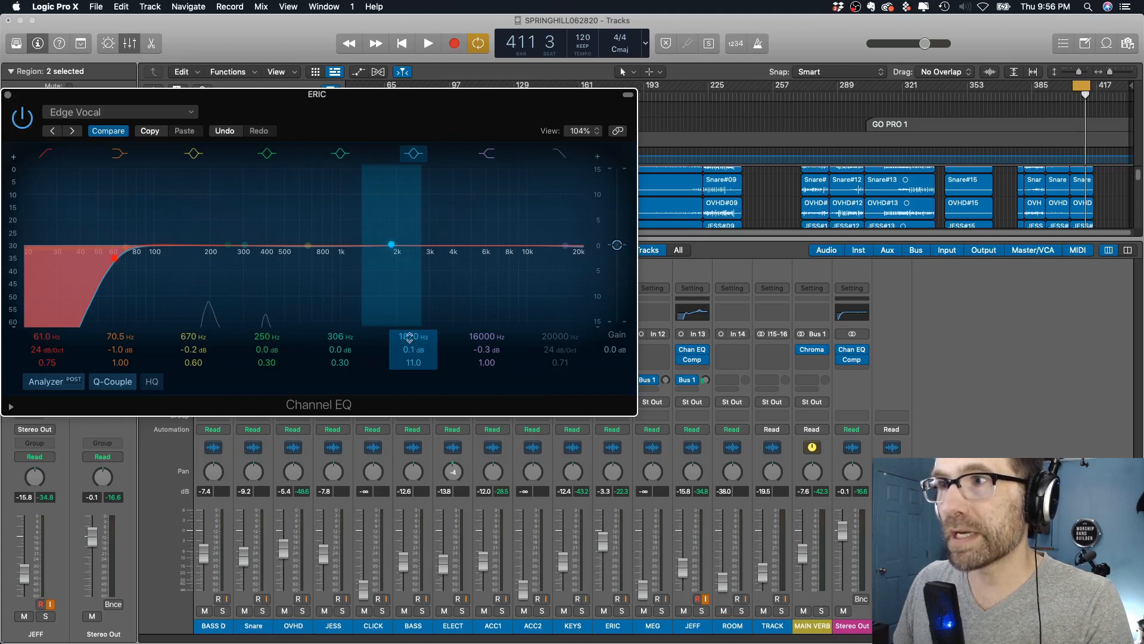
pyautogui.moveTo(410, 338); pyautogui.dragTo(410, 337)
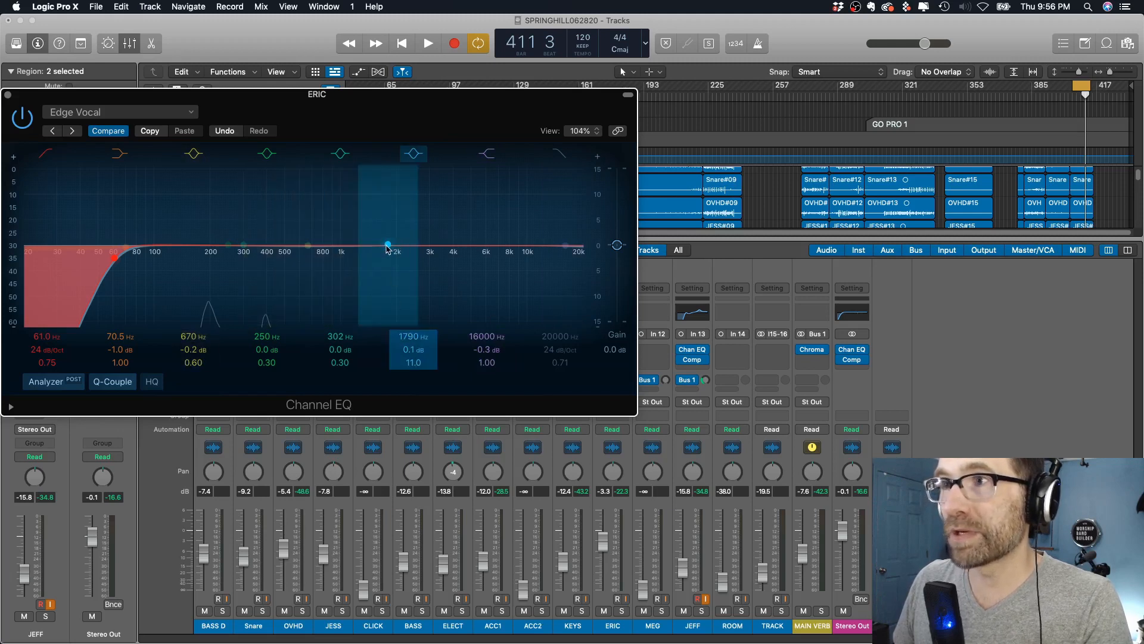
pyautogui.moveTo(391, 248)
pyautogui.mouseDown()
pyautogui.moveTo(395, 176)
pyautogui.moveTo(389, 247)
pyautogui.mouseUp()
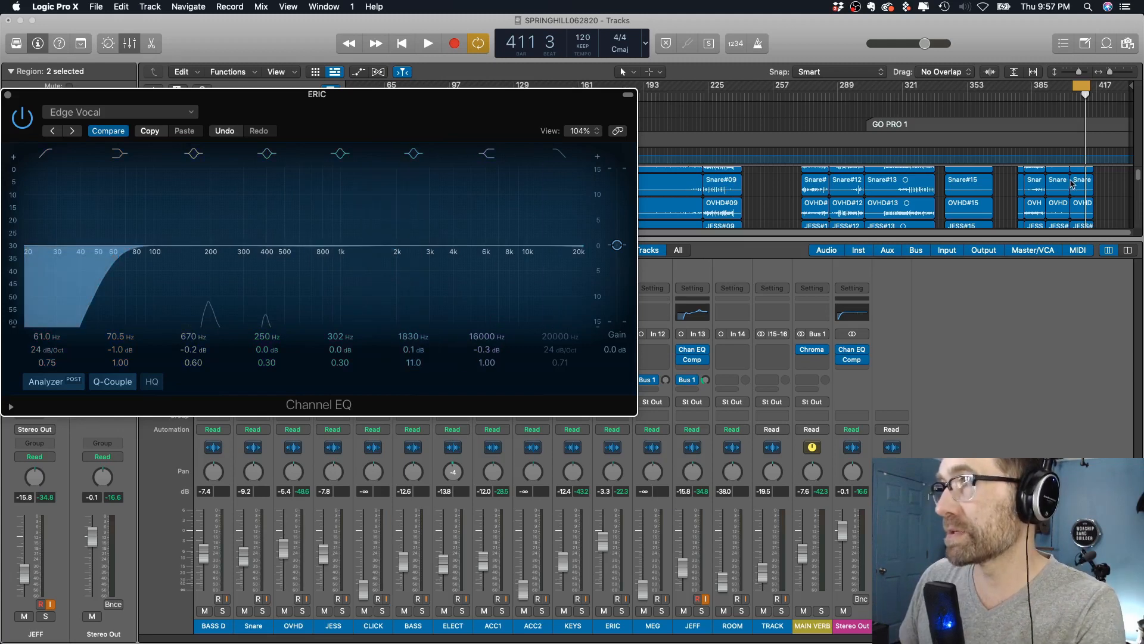
# - Boost the 670 Hz bell with a narrow Q of about 5 and sweep it down to 196 Hz, then up to about 795 Hz
pyautogui.press('space')
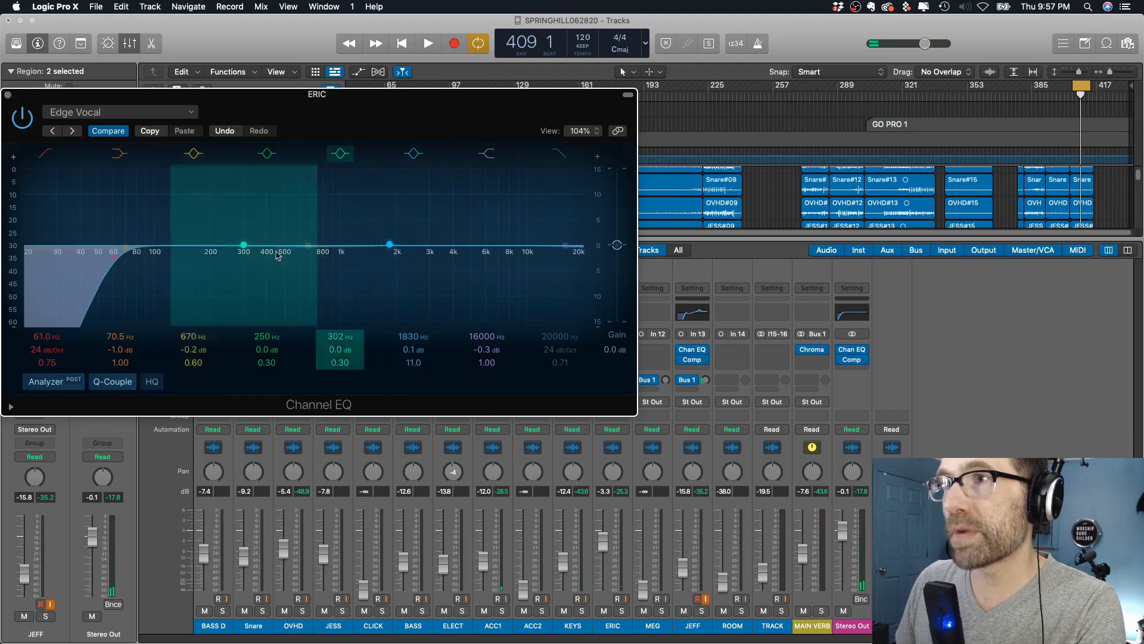
pyautogui.moveTo(307, 246); pyautogui.dragTo(309, 204)
pyautogui.moveTo(194, 353)
pyautogui.mouseDown()
pyautogui.moveTo(196, 327)
pyautogui.moveTo(197, 342)
pyautogui.mouseUp()
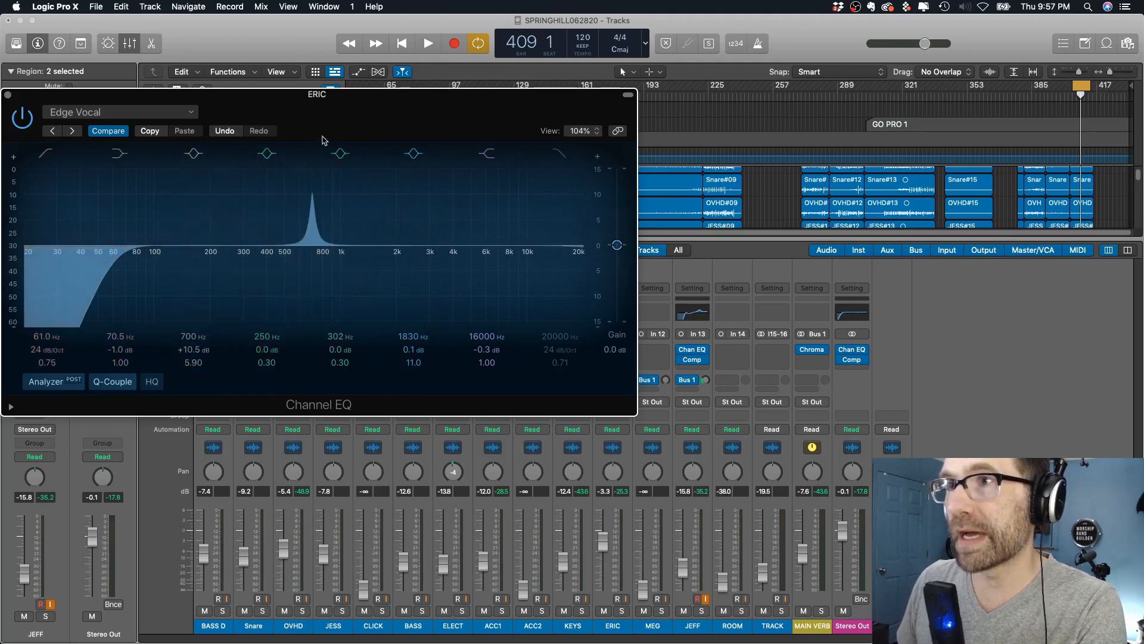
pyautogui.moveTo(312, 193); pyautogui.dragTo(209, 164)
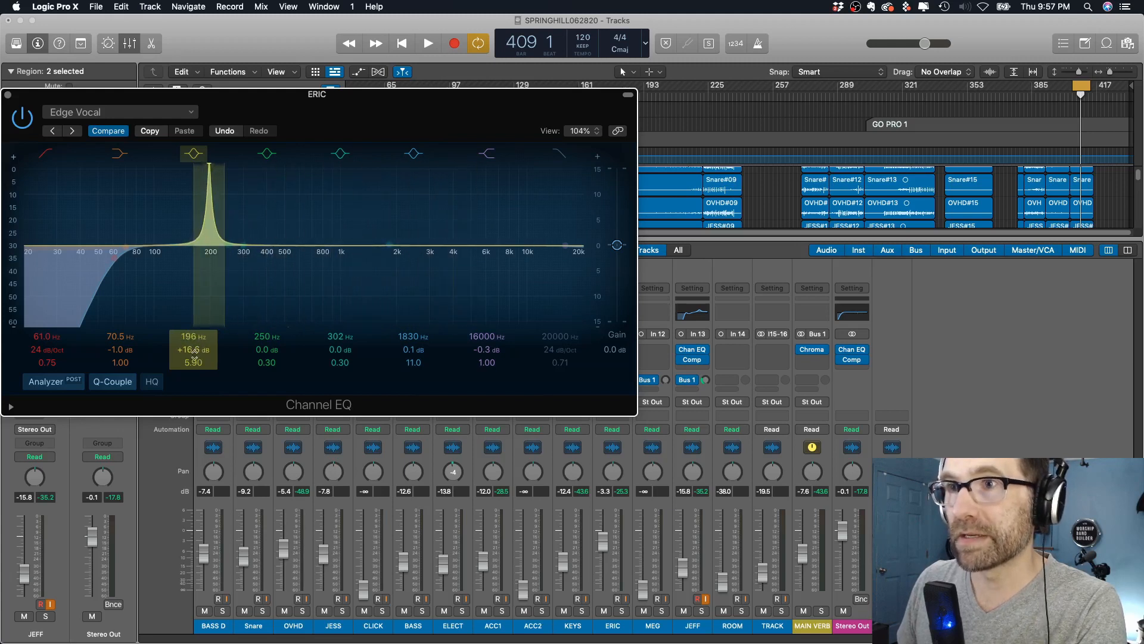
pyautogui.moveTo(197, 365); pyautogui.dragTo(196, 371)
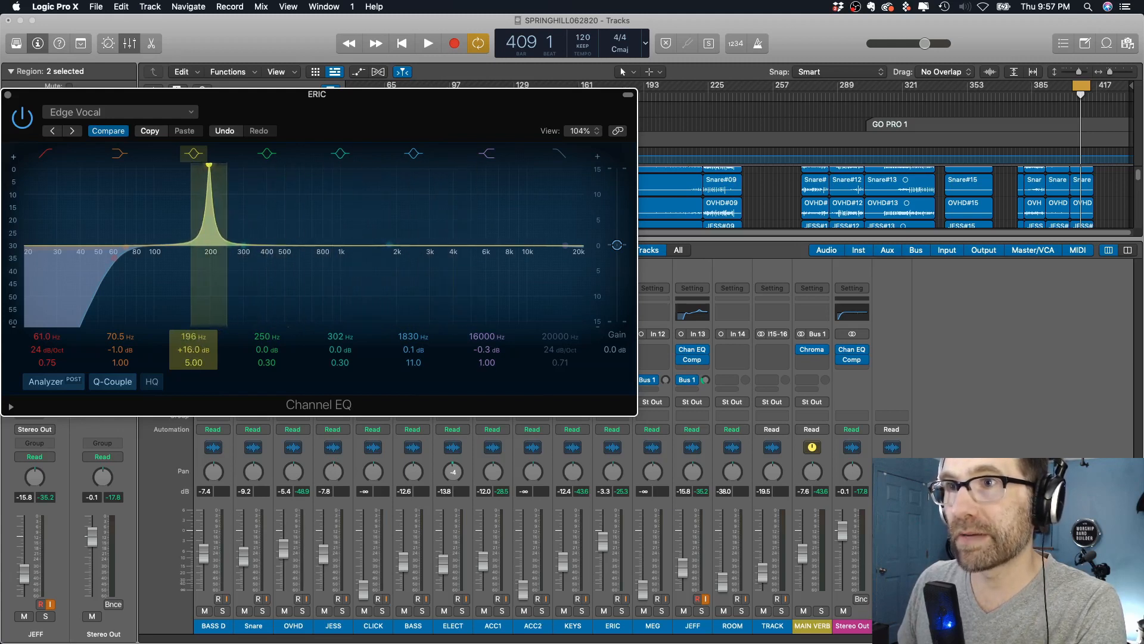
pyautogui.moveTo(213, 171); pyautogui.dragTo(323, 171)
# - Sweep the boosted bell down to about 284 Hz during playback, widen its Q to 2.80, and move it to about 352 Hz at +19.2 dB
pyautogui.press('space')
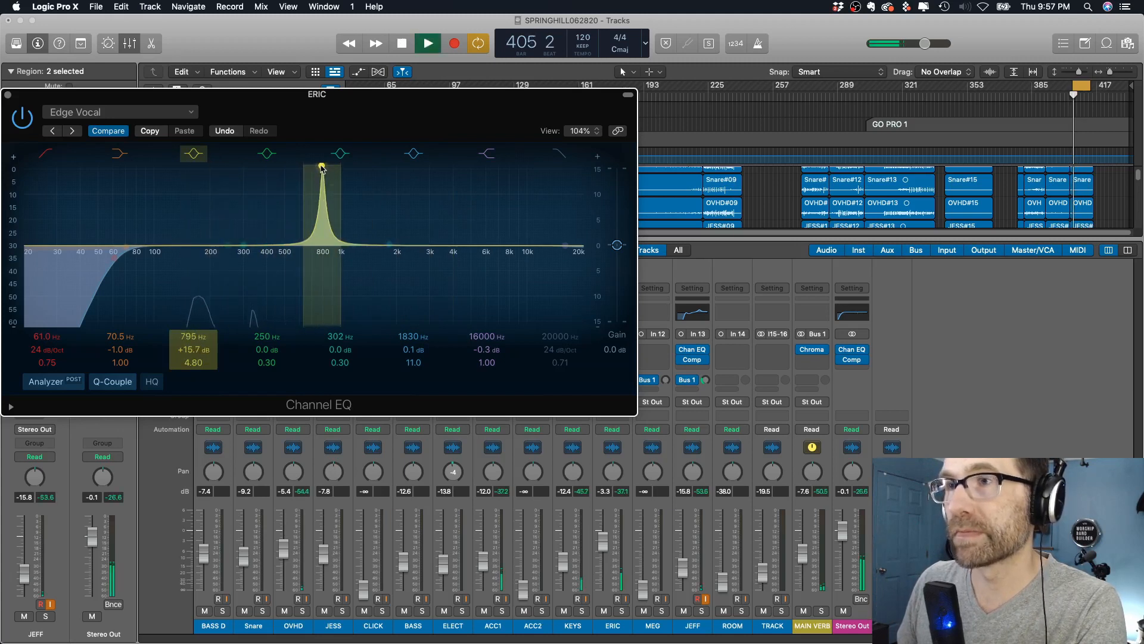
pyautogui.moveTo(321, 168); pyautogui.dragTo(239, 165)
pyautogui.moveTo(187, 365); pyautogui.dragTo(187, 370)
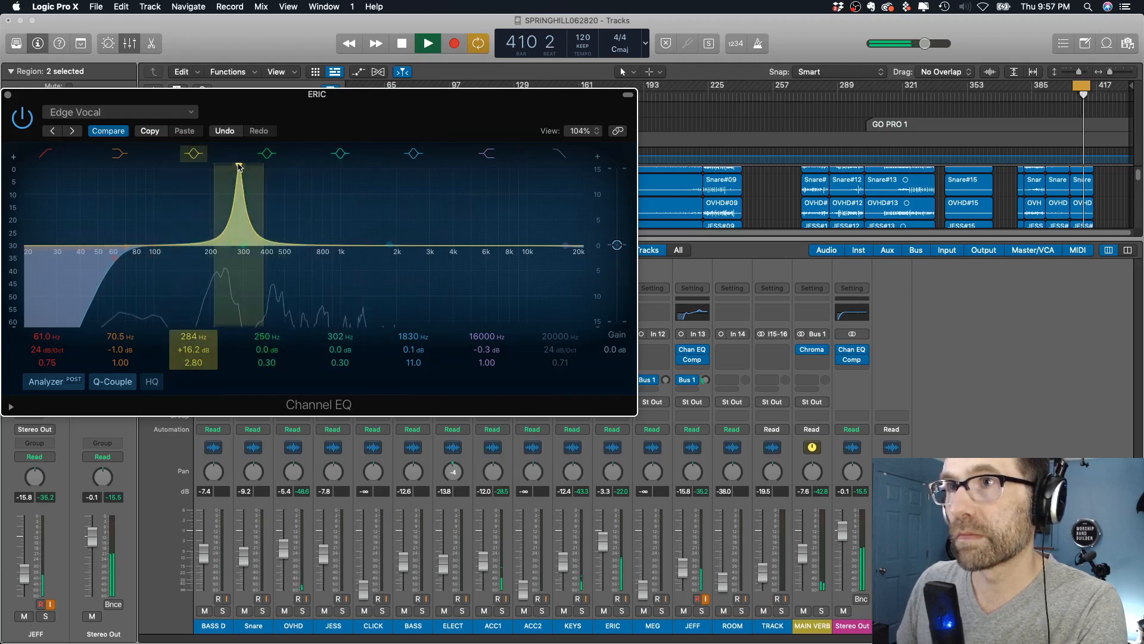
pyautogui.moveTo(238, 165)
pyautogui.mouseDown()
pyautogui.moveTo(332, 166)
pyautogui.moveTo(248, 163)
pyautogui.moveTo(258, 162)
pyautogui.mouseUp()
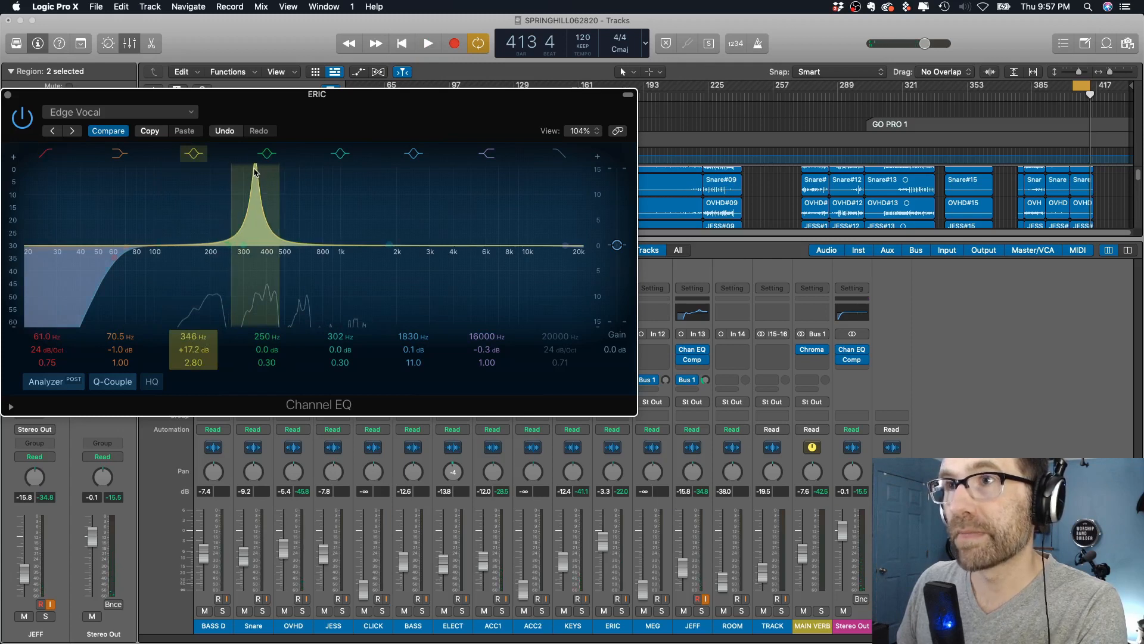
pyautogui.press('space')
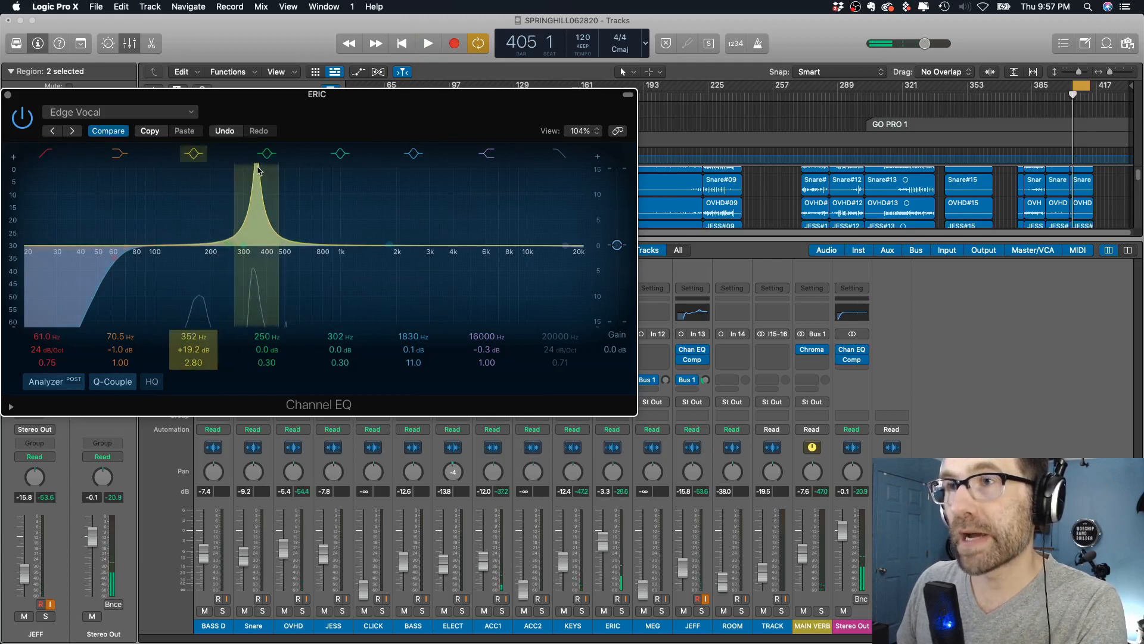
# - Turn the boosted low-mid bell into a broad cut of -3.7 dB at 372 Hz with a Q of 0.88, checking it during playback
pyautogui.press('space')
pyautogui.moveTo(255, 196); pyautogui.dragTo(260, 291)
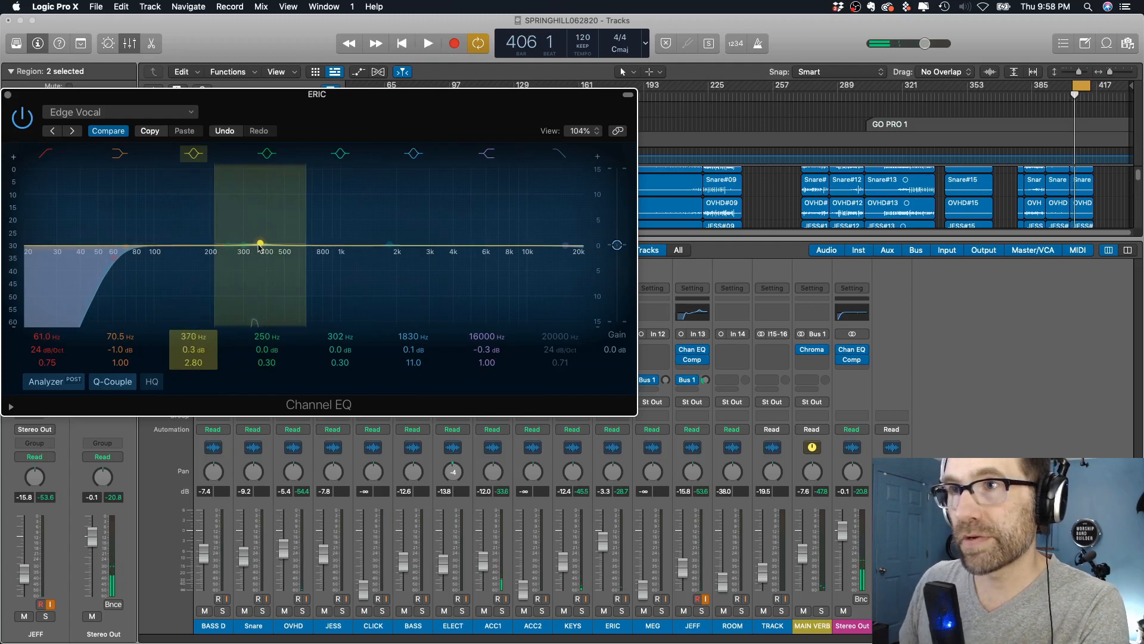
pyautogui.moveTo(260, 244); pyautogui.dragTo(264, 284)
pyautogui.moveTo(189, 362); pyautogui.dragTo(189, 387)
pyautogui.press('space')
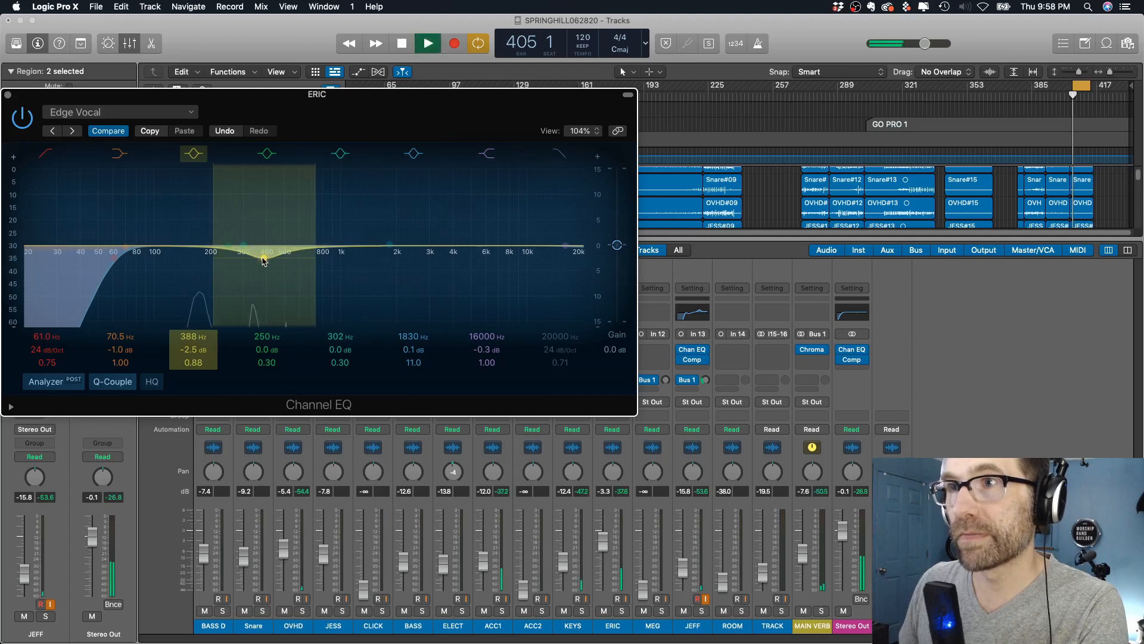
pyautogui.moveTo(264, 258)
pyautogui.mouseDown()
pyautogui.moveTo(261, 246)
pyautogui.moveTo(260, 265)
pyautogui.mouseUp()
pyautogui.press('space')
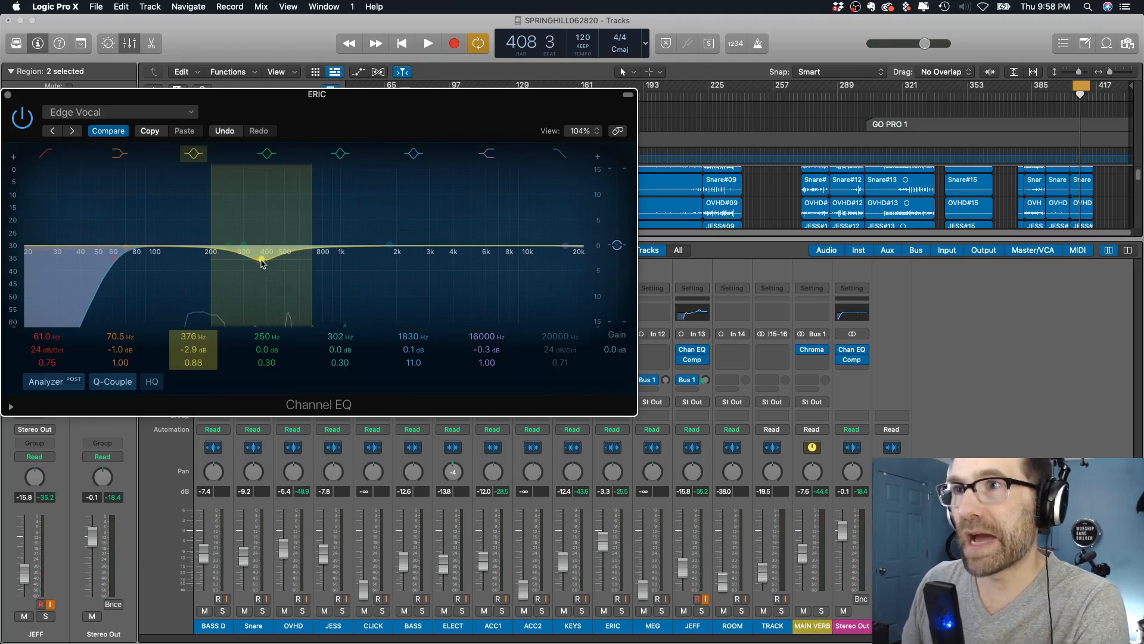
pyautogui.moveTo(262, 264)
pyautogui.mouseDown()
pyautogui.moveTo(265, 248)
pyautogui.moveTo(262, 267)
pyautogui.mouseUp()
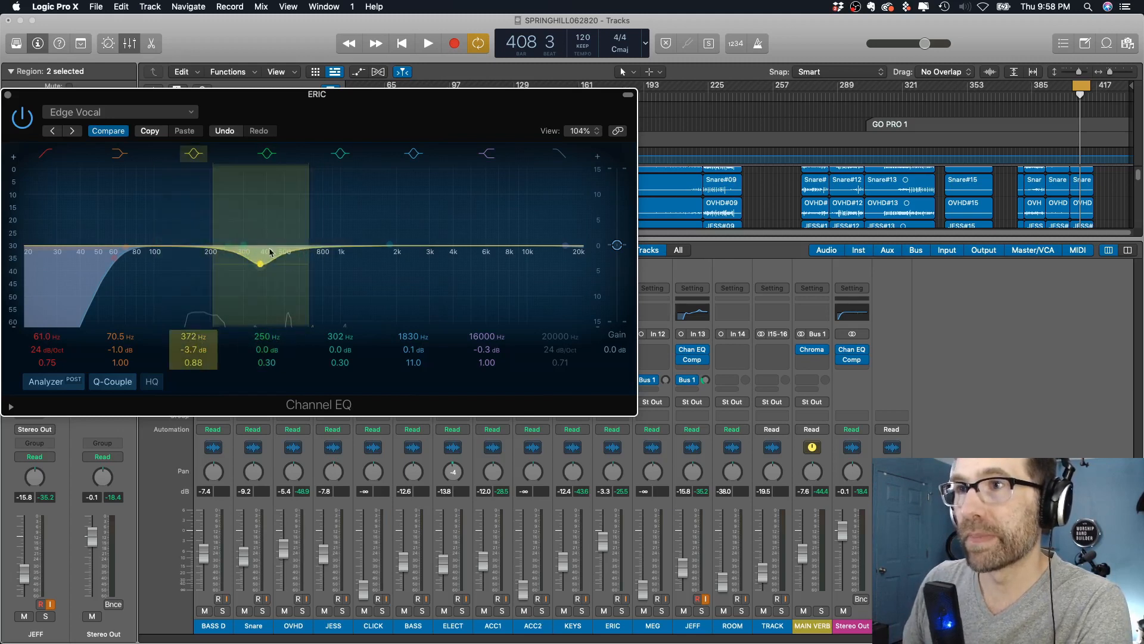
# - Boost the upper bell to +13.8 dB near 1870 Hz with a Q of 5.30 and listen to it during playback
pyautogui.moveTo(387, 249)
pyautogui.mouseDown()
pyautogui.moveTo(392, 188)
pyautogui.moveTo(468, 206)
pyautogui.moveTo(386, 244)
pyautogui.mouseUp()
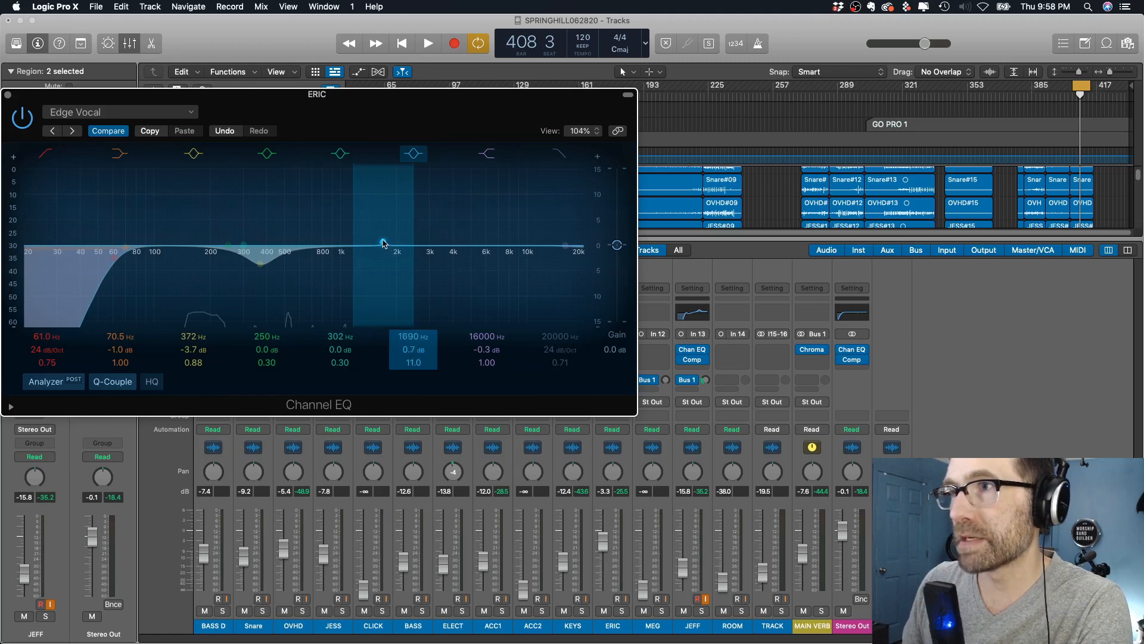
pyautogui.moveTo(383, 243); pyautogui.dragTo(385, 173)
pyautogui.press('space')
pyautogui.moveTo(414, 363); pyautogui.dragTo(415, 367)
pyautogui.moveTo(389, 177)
pyautogui.mouseDown()
pyautogui.moveTo(507, 178)
pyautogui.moveTo(358, 177)
pyautogui.moveTo(392, 174)
pyautogui.mouseUp()
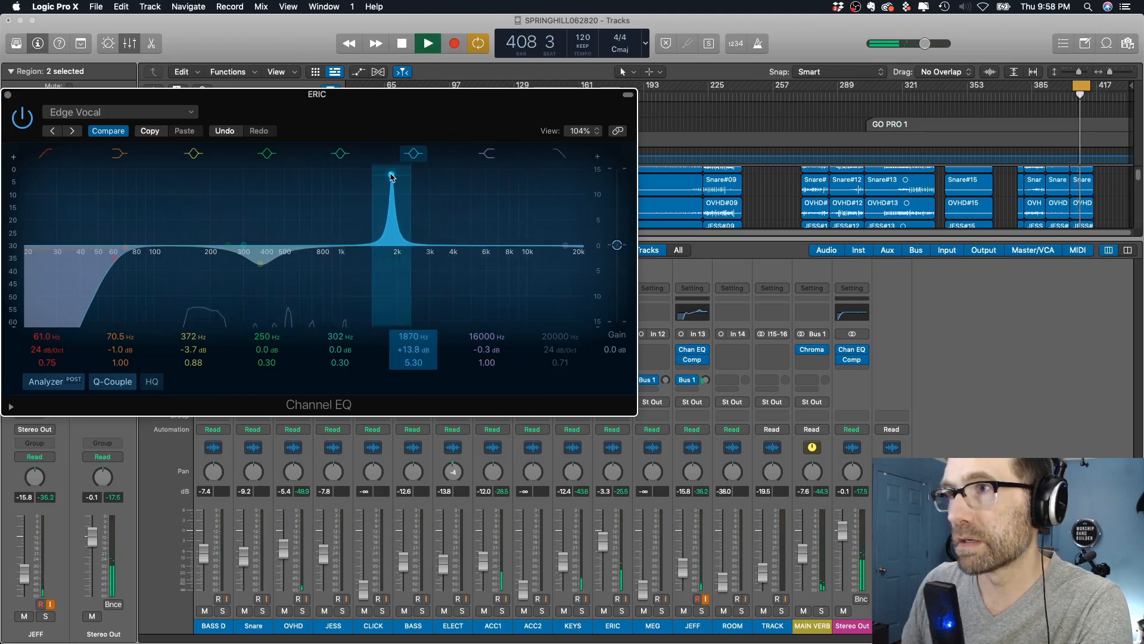
pyautogui.press('space')
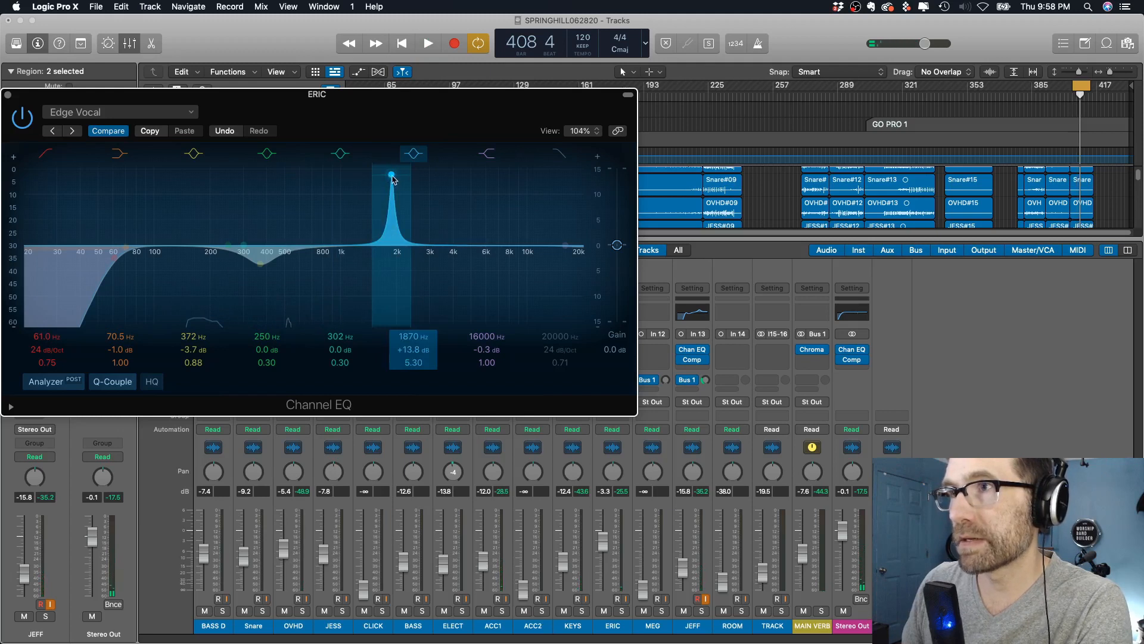
pyautogui.press('space')
# - Reduce the upper bell to a gentle +2.3 dB boost at 2120 Hz with a Q of 1.90, trying it near 3220 Hz during playback
pyautogui.moveTo(392, 174); pyautogui.dragTo(429, 296)
pyautogui.press('space')
pyautogui.moveTo(414, 363); pyautogui.dragTo(417, 365)
pyautogui.press('space')
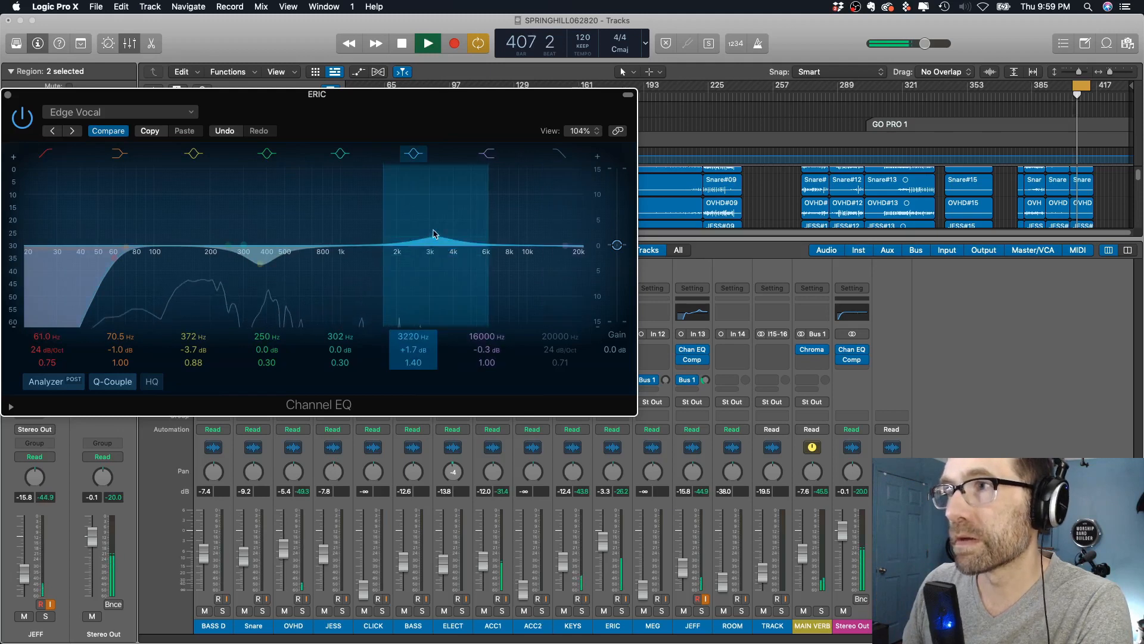
pyautogui.moveTo(428, 258); pyautogui.dragTo(401, 240)
pyautogui.press('space')
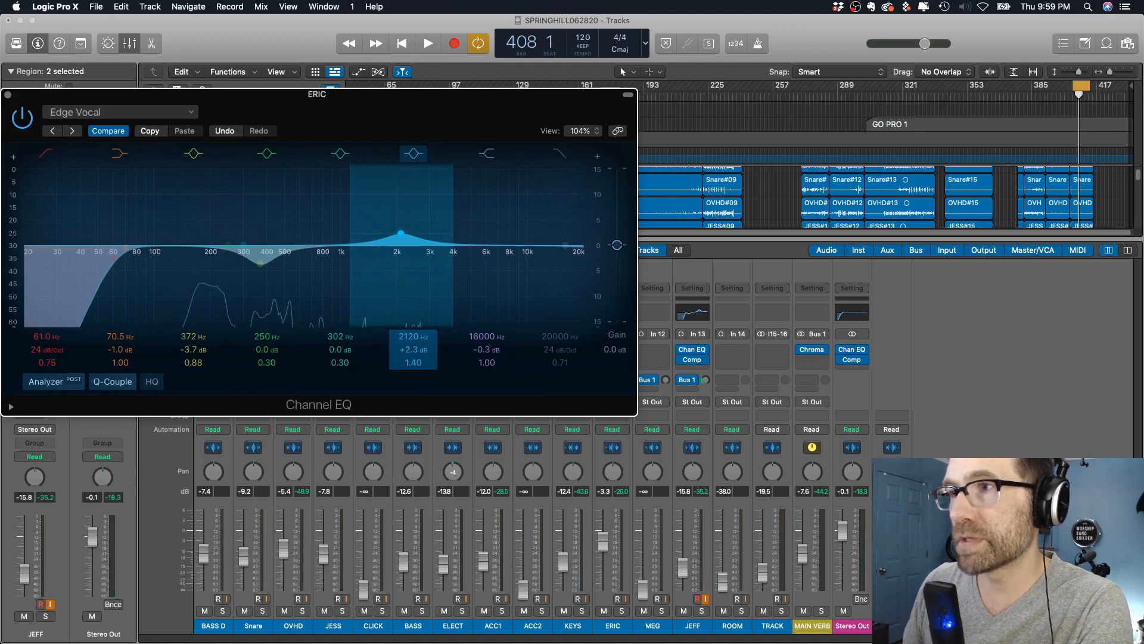
pyautogui.press('space')
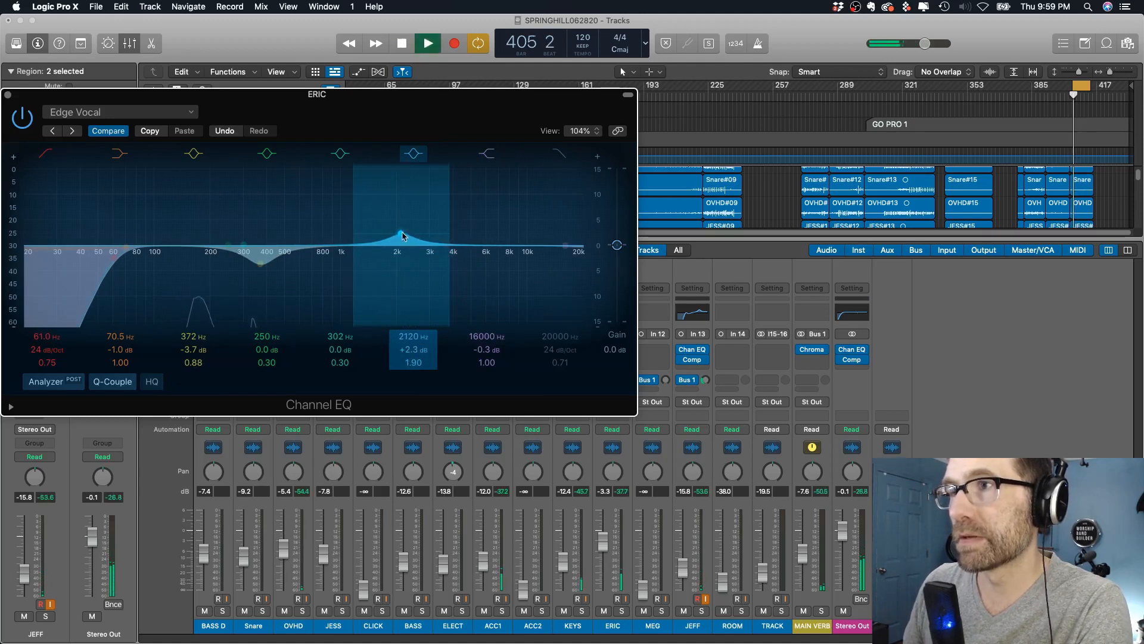
# - Shift the upper bell to 2040 Hz at +2.5 dB and set the high shelf to 10300 Hz at +3.4 dB while listening
pyautogui.moveTo(566, 247); pyautogui.dragTo(568, 246)
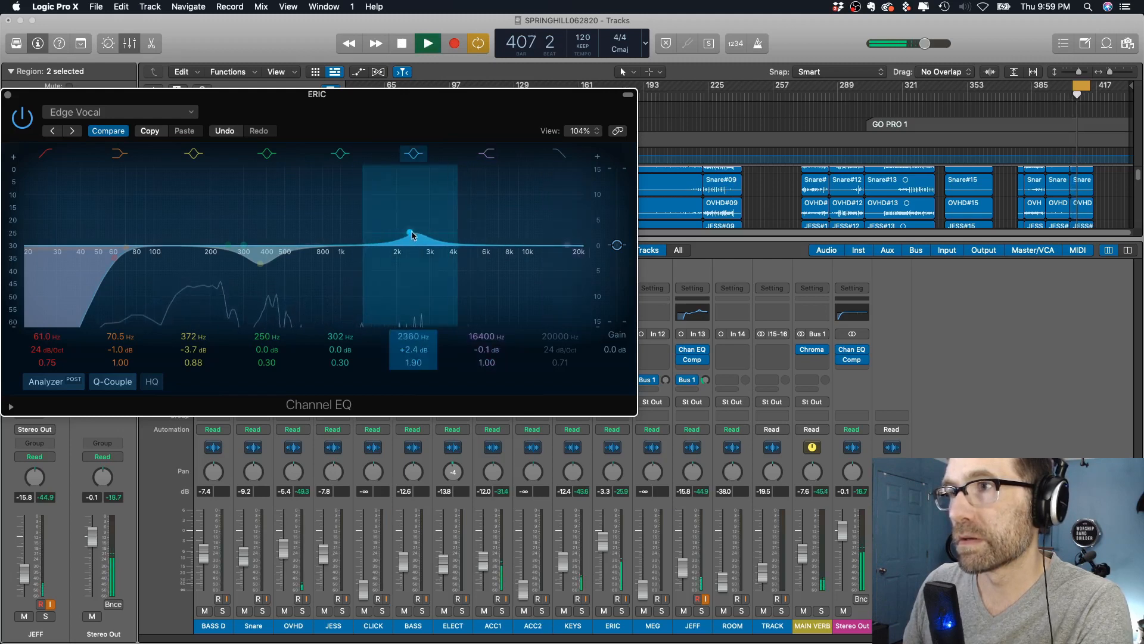
pyautogui.moveTo(400, 236); pyautogui.dragTo(399, 234)
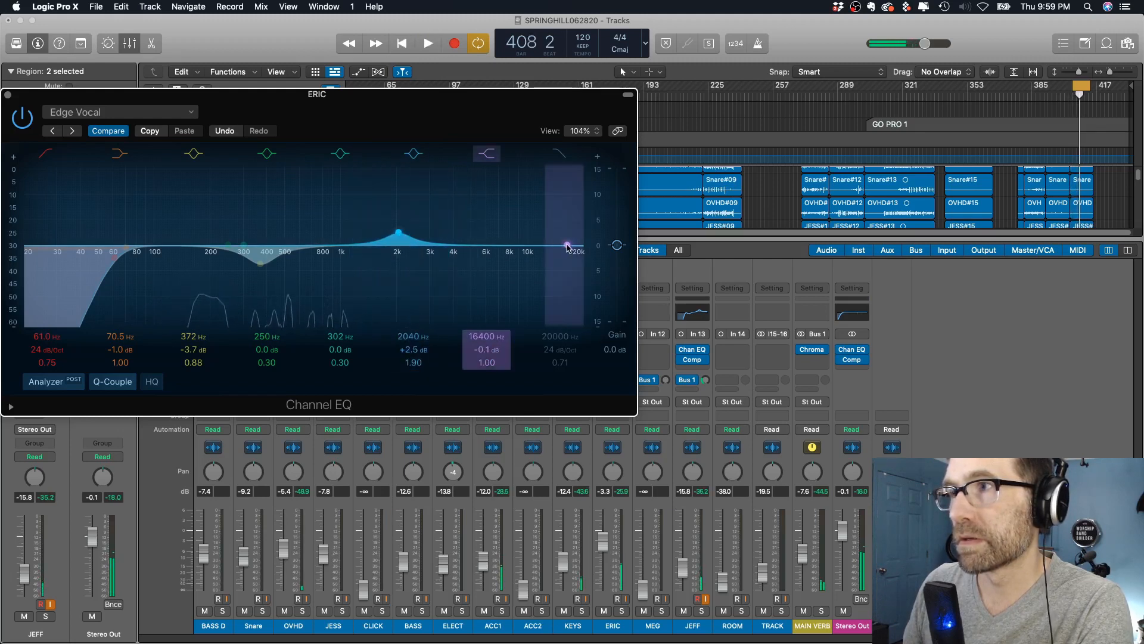
pyautogui.moveTo(566, 246); pyautogui.dragTo(530, 237)
pyautogui.press('space')
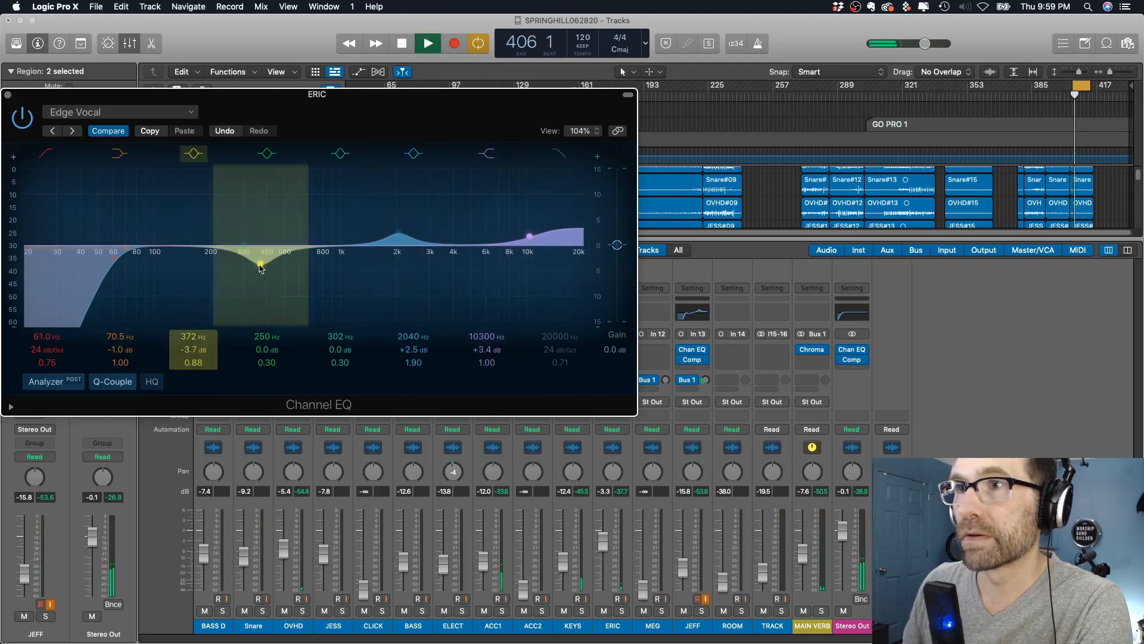
# - Move the low-mid bell to a broad -3.2 dB cut at 216 Hz with a Q of 0.71 while listening
pyautogui.moveTo(261, 268); pyautogui.dragTo(251, 257)
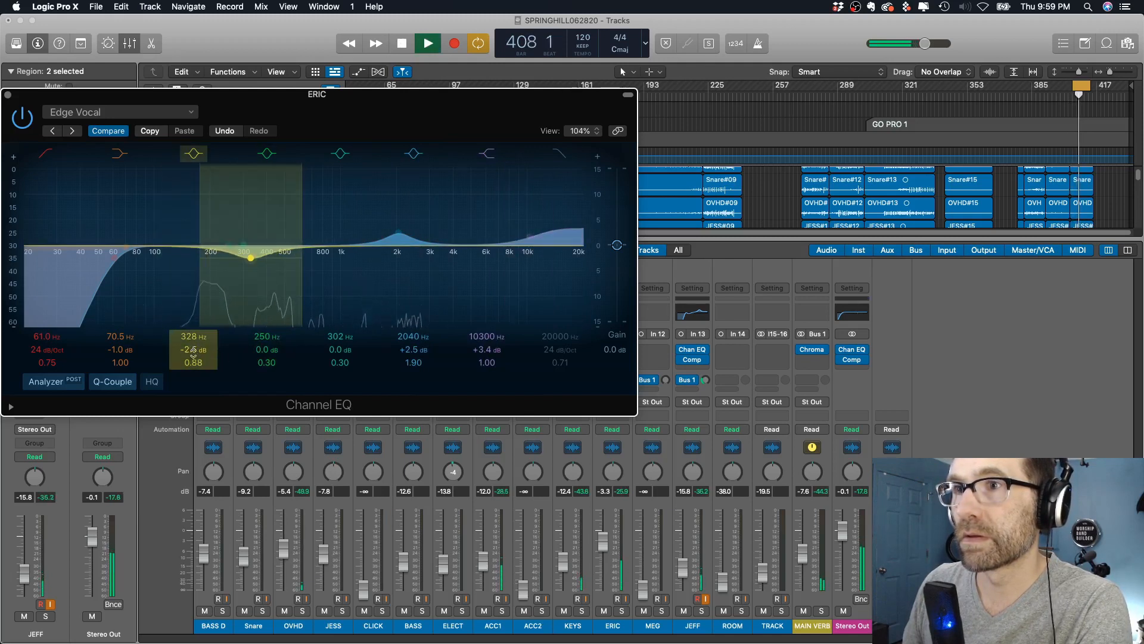
pyautogui.moveTo(193, 361); pyautogui.dragTo(196, 365)
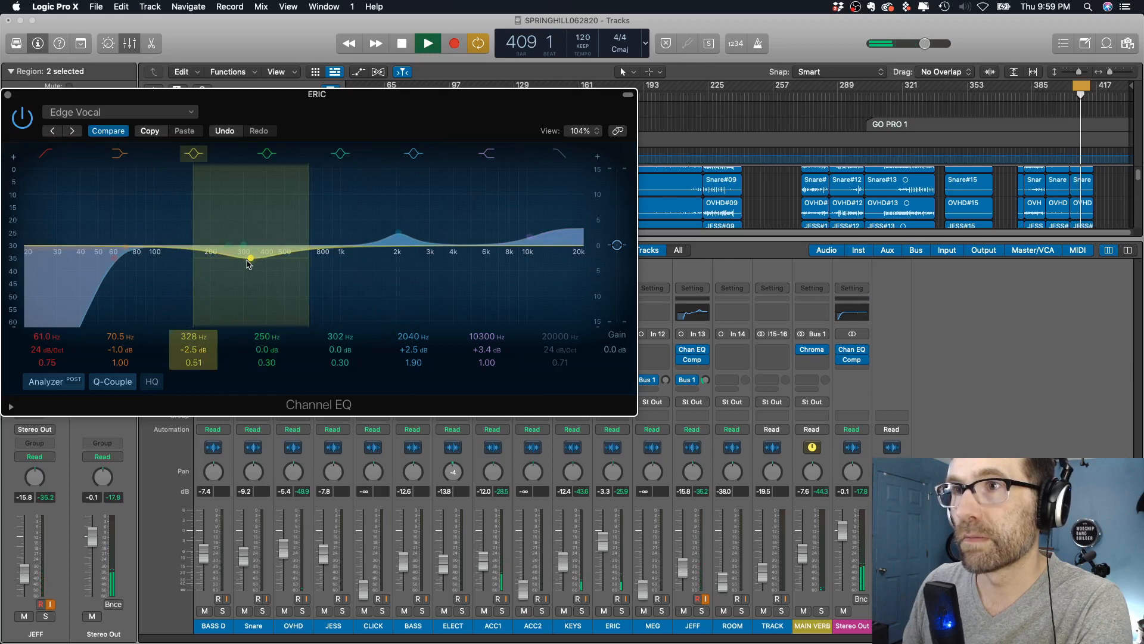
pyautogui.moveTo(249, 264); pyautogui.dragTo(216, 266)
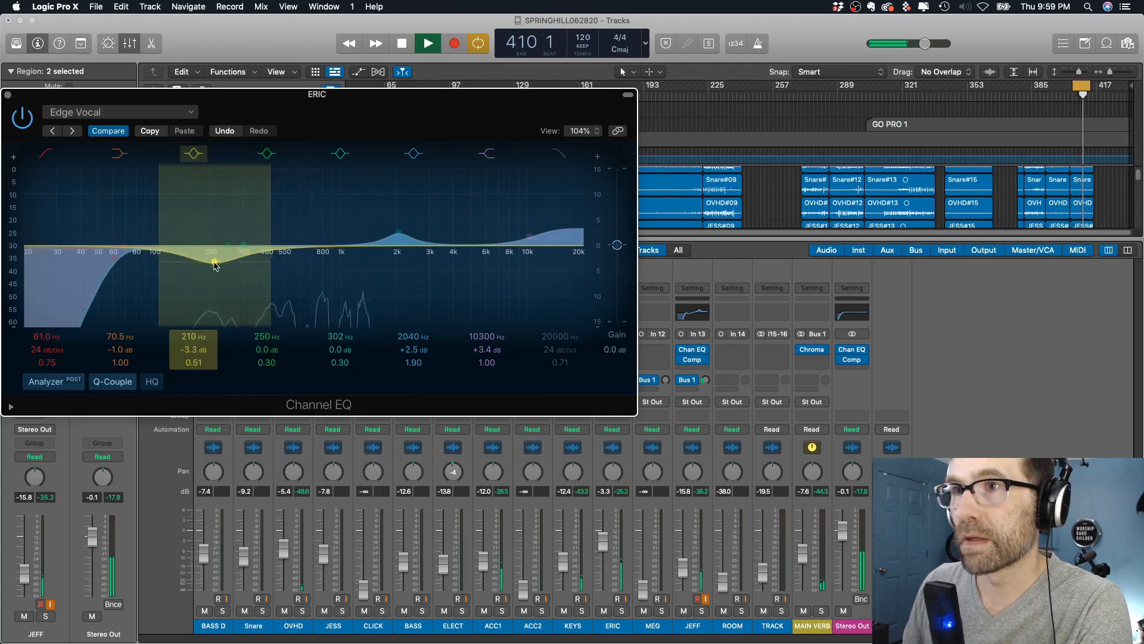
pyautogui.moveTo(193, 362); pyautogui.dragTo(193, 355)
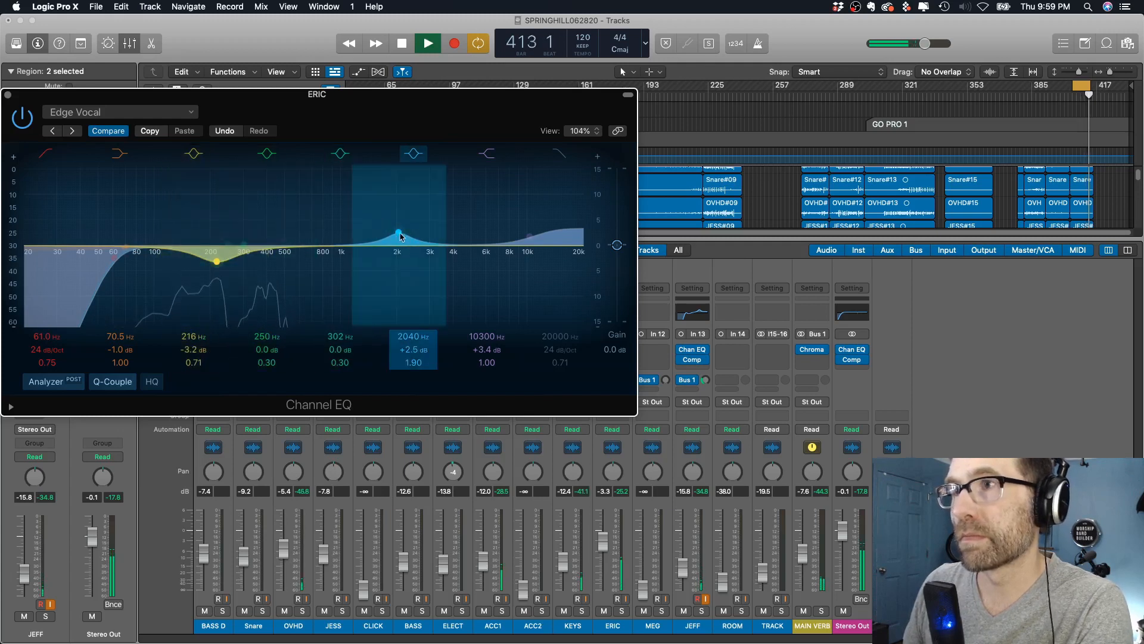
# - Adjust the upper bell to +2.8 dB at 2180 Hz with a Q of 2.10 and the high shelf to +3.2 dB at 9750 Hz during playback
pyautogui.moveTo(411, 350); pyautogui.dragTo(415, 365)
pyautogui.moveTo(408, 254); pyautogui.dragTo(417, 252)
pyautogui.moveTo(530, 236); pyautogui.dragTo(526, 237)
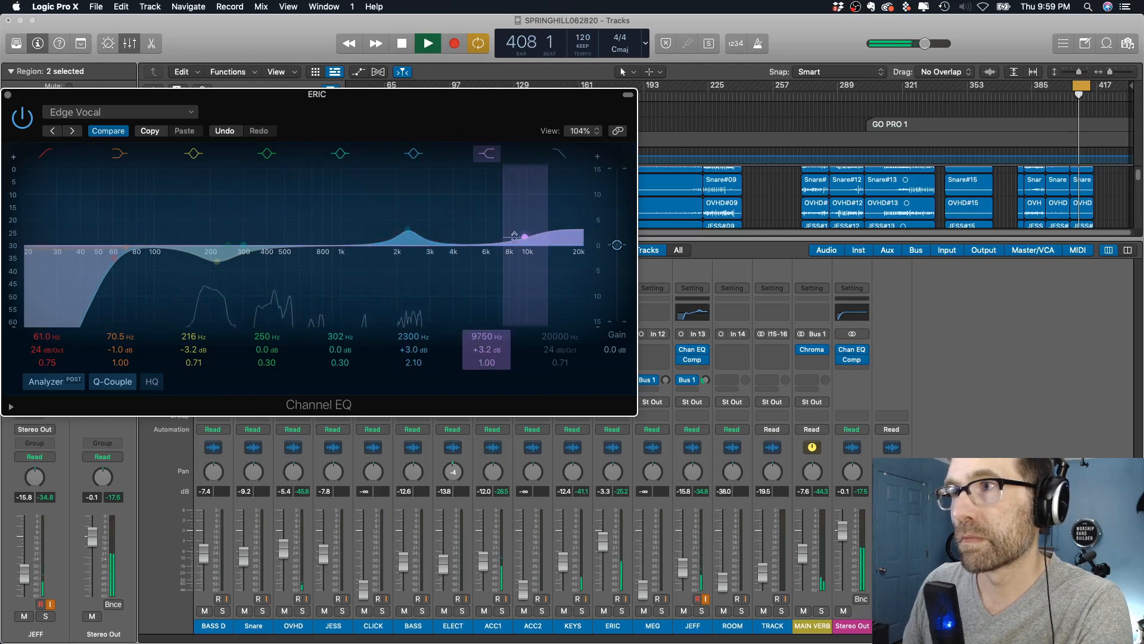
pyautogui.moveTo(406, 230); pyautogui.dragTo(402, 231)
pyautogui.press('space')
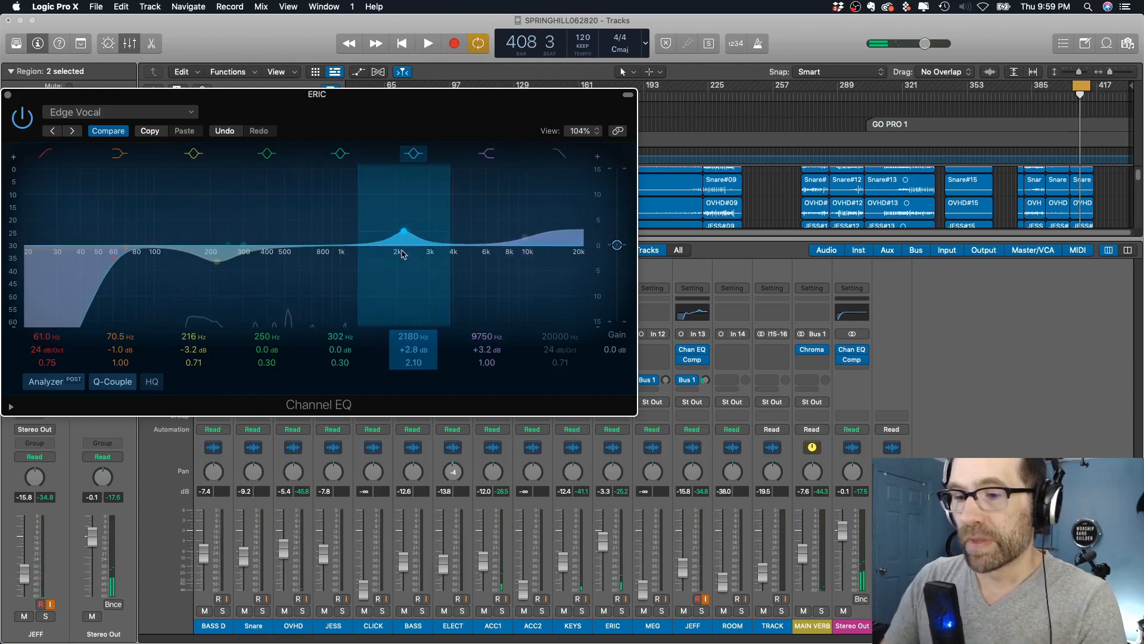
# - Recall the EQ's default setting and play the mix to hear the flat curve
pyautogui.click(149, 112)
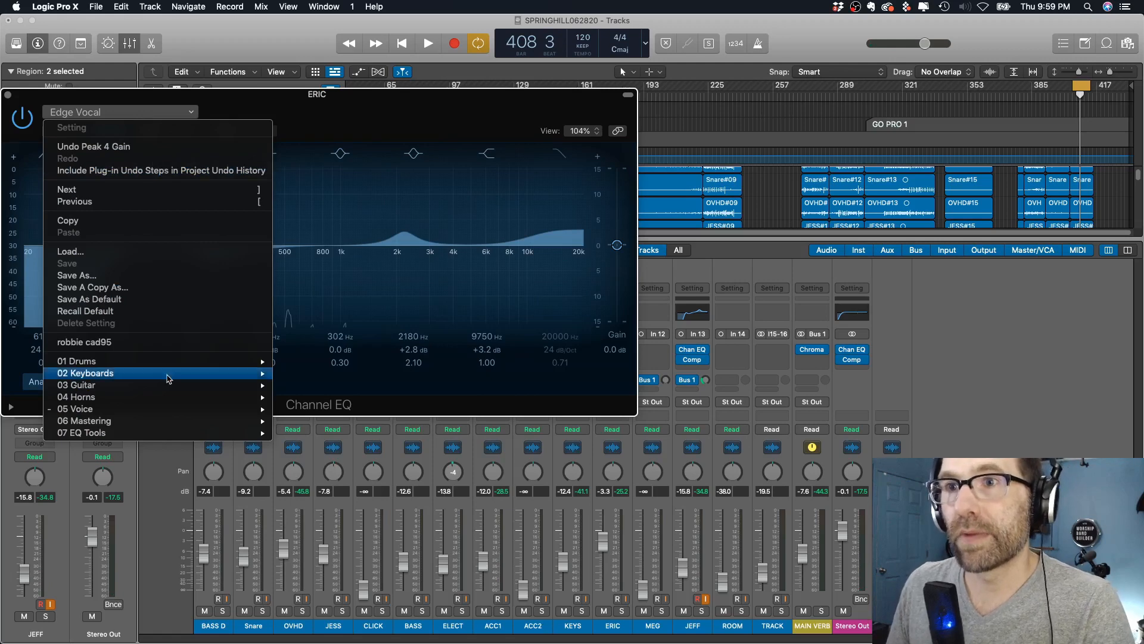
pyautogui.click(161, 311)
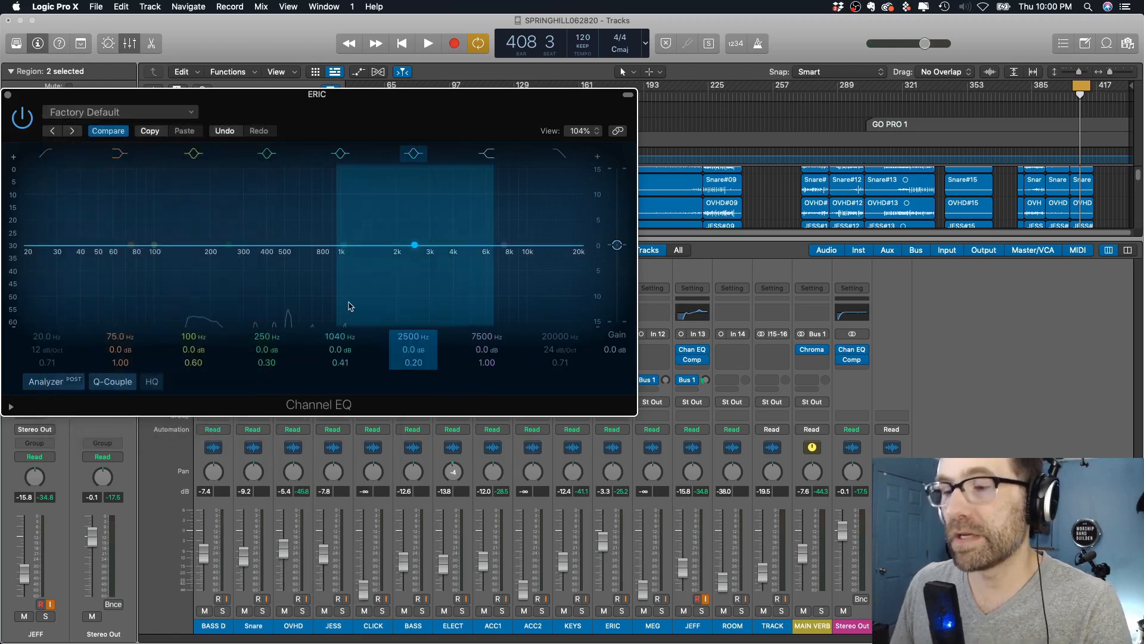
pyautogui.press('space')
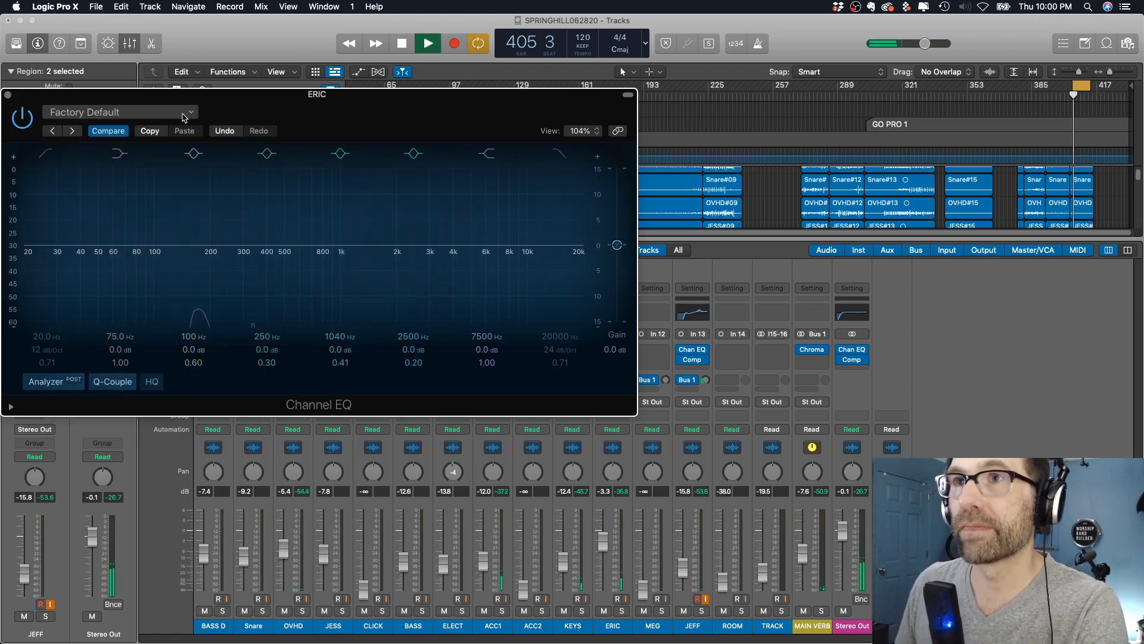
# - Load the saved cad95 preset file during playback and nudge its upper bell to +7.1 dB at 2500 Hz
pyautogui.click(161, 113)
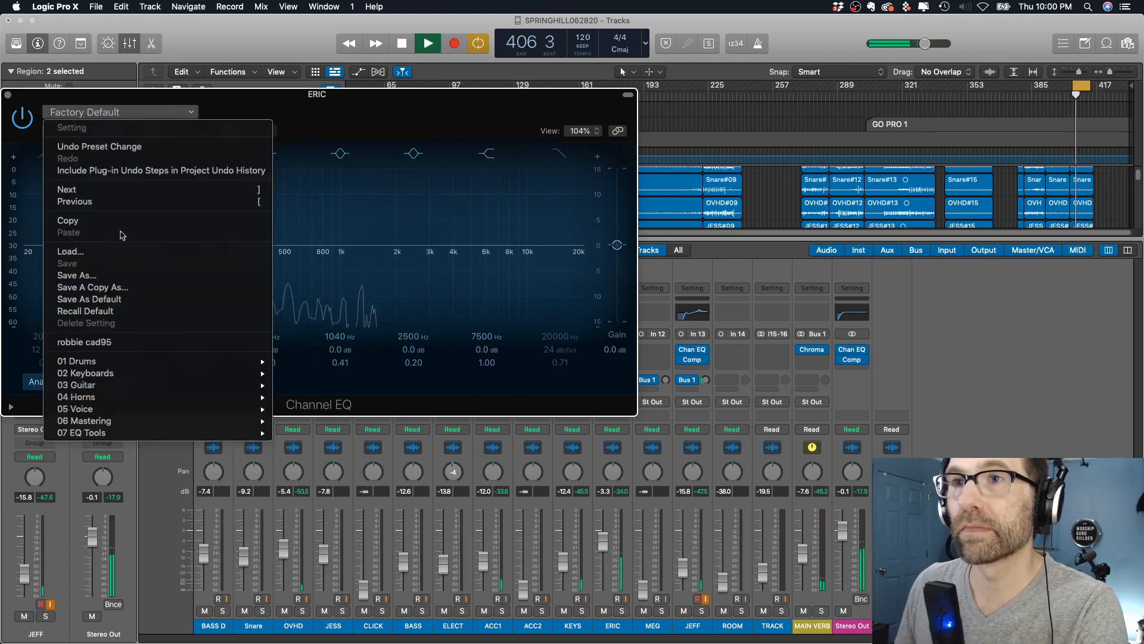
pyautogui.click(376, 260)
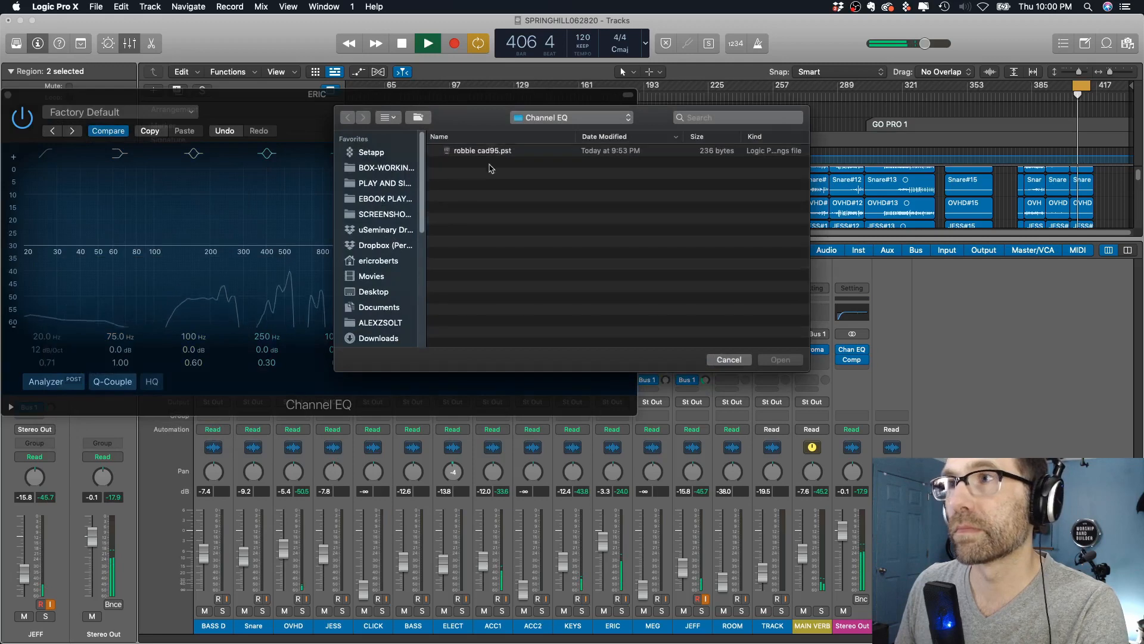
pyautogui.click(484, 150)
pyautogui.press('Return')
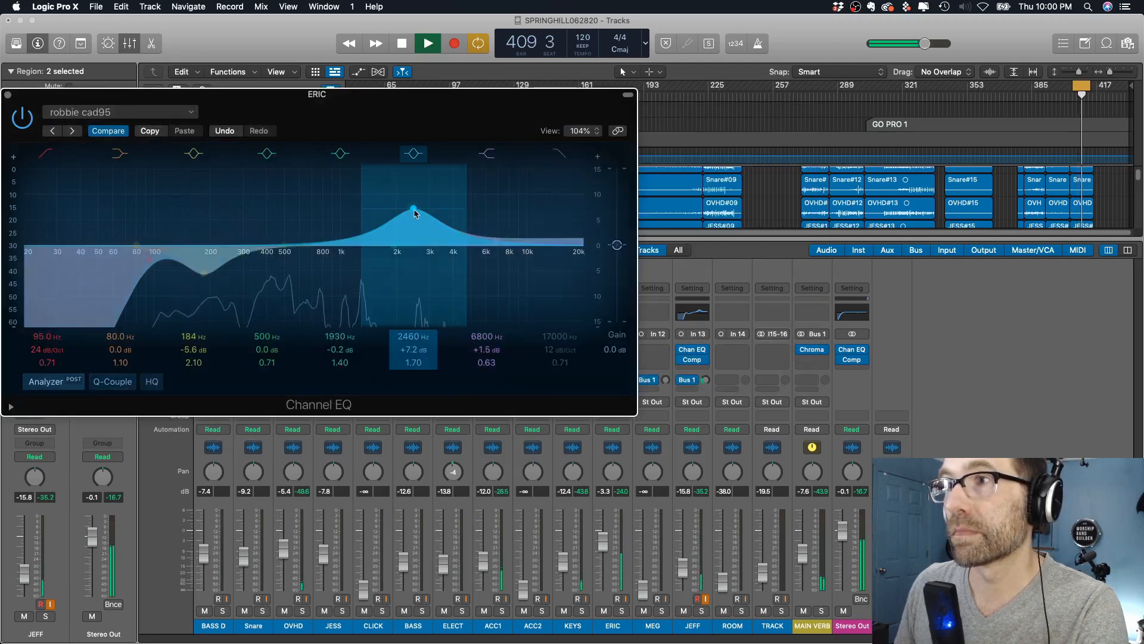
pyautogui.moveTo(416, 212); pyautogui.dragTo(418, 213)
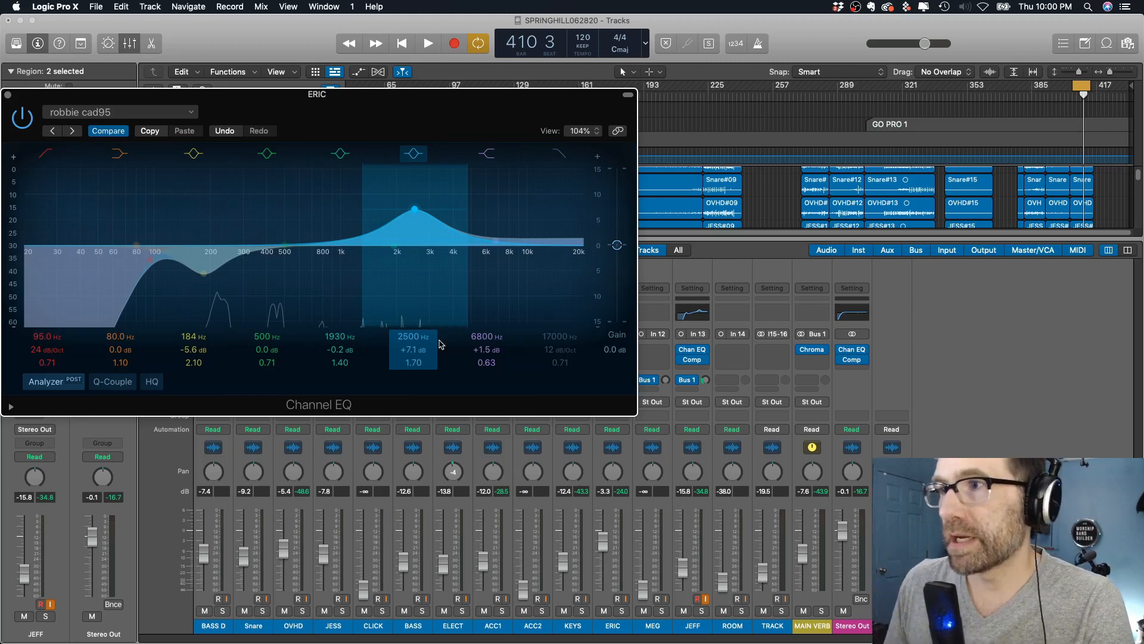
# - Soften the preset's curve with a -2.7 dB cut at 183 Hz and a +3.7 dB boost at 2940 Hz
pyautogui.moveTo(633, 413)
pyautogui.mouseDown()
pyautogui.moveTo(679, 423)
pyautogui.moveTo(622, 416)
pyautogui.mouseUp()
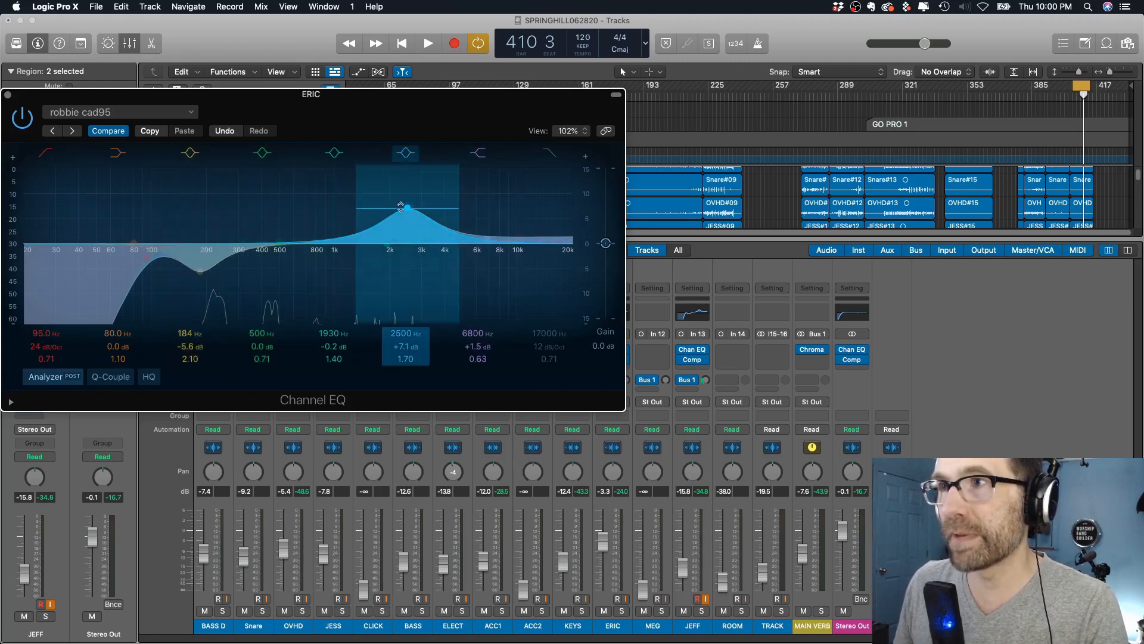
pyautogui.moveTo(407, 208); pyautogui.dragTo(408, 228)
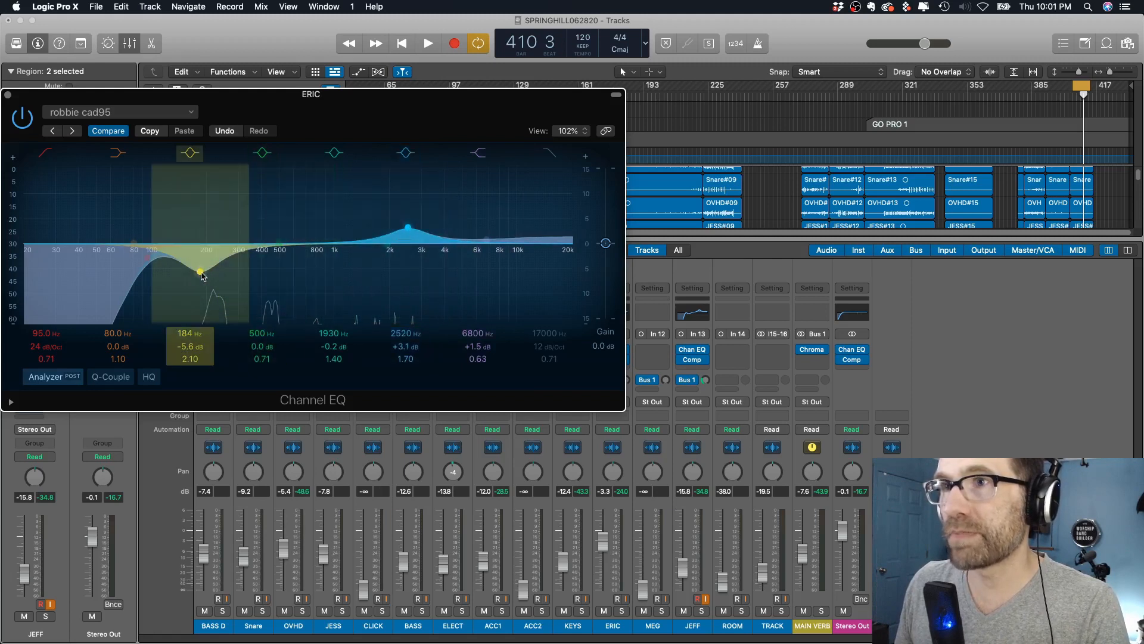
pyautogui.moveTo(200, 272); pyautogui.dragTo(199, 256)
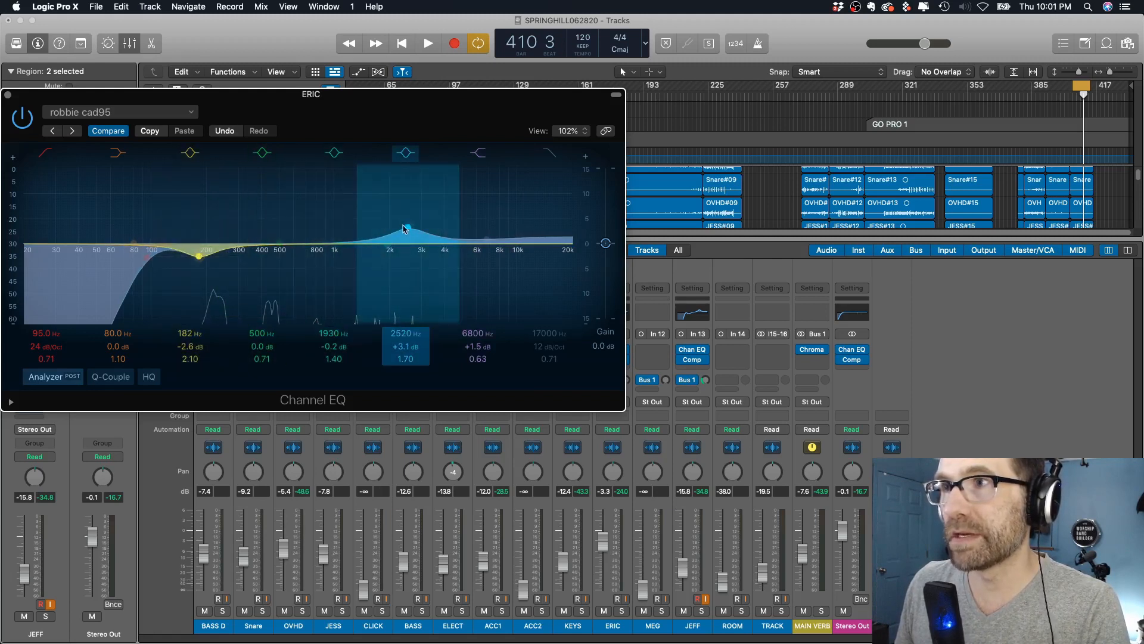
pyautogui.moveTo(407, 228); pyautogui.dragTo(413, 225)
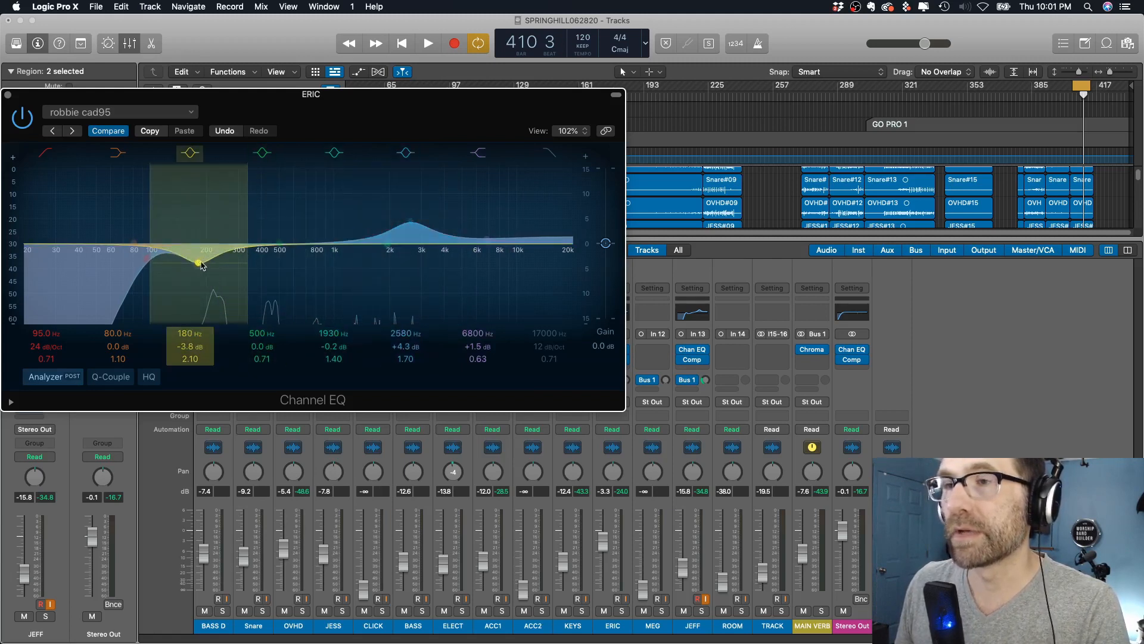
pyautogui.moveTo(200, 257); pyautogui.dragTo(200, 259)
pyautogui.moveTo(412, 227)
pyautogui.mouseDown()
pyautogui.moveTo(421, 250)
pyautogui.moveTo(422, 228)
pyautogui.mouseUp()
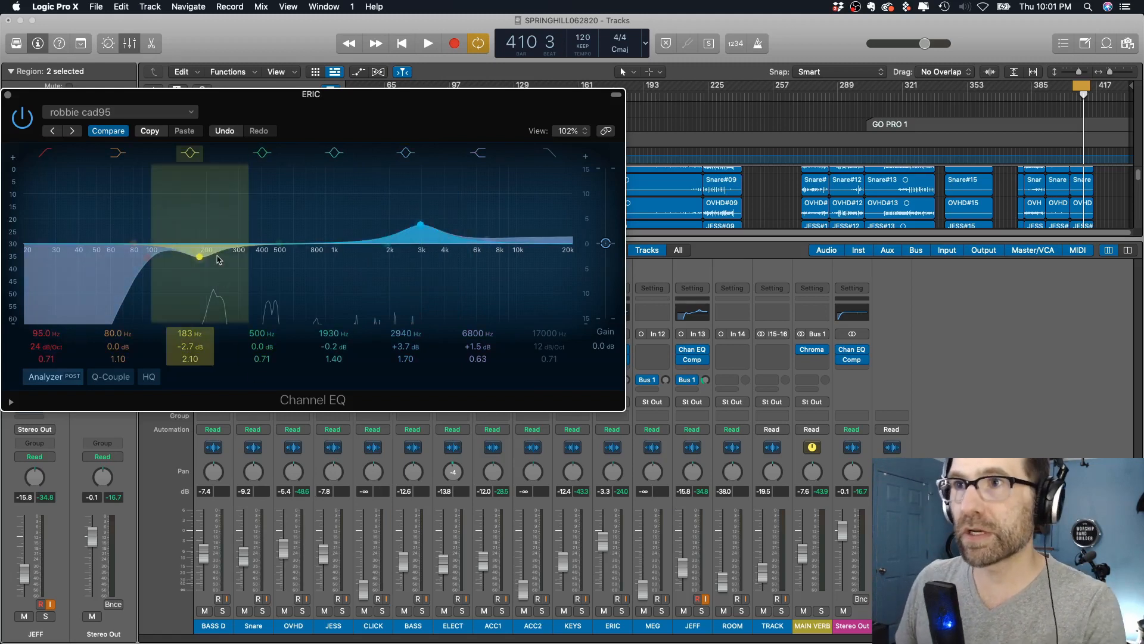
# - Deepen the low-mid cut to -8.5 dB at 184 Hz and add a narrow +6.3 dB boost at 424 Hz with a Q of 9.10
pyautogui.moveTo(216, 259); pyautogui.dragTo(216, 288)
pyautogui.moveTo(278, 244); pyautogui.dragTo(266, 212)
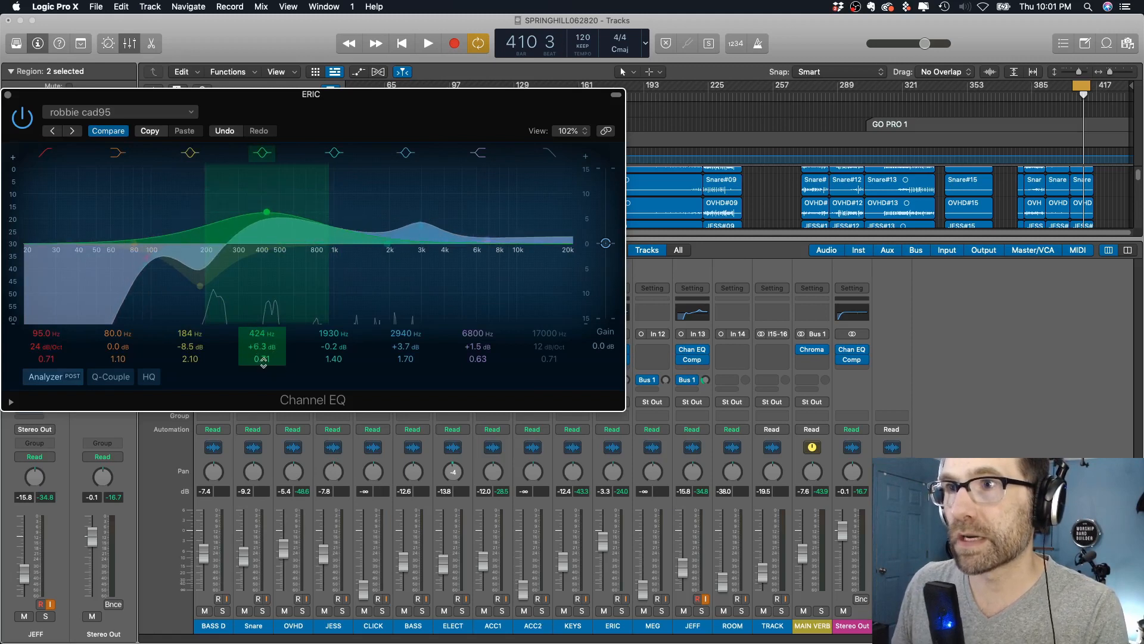
pyautogui.moveTo(263, 362); pyautogui.dragTo(263, 319)
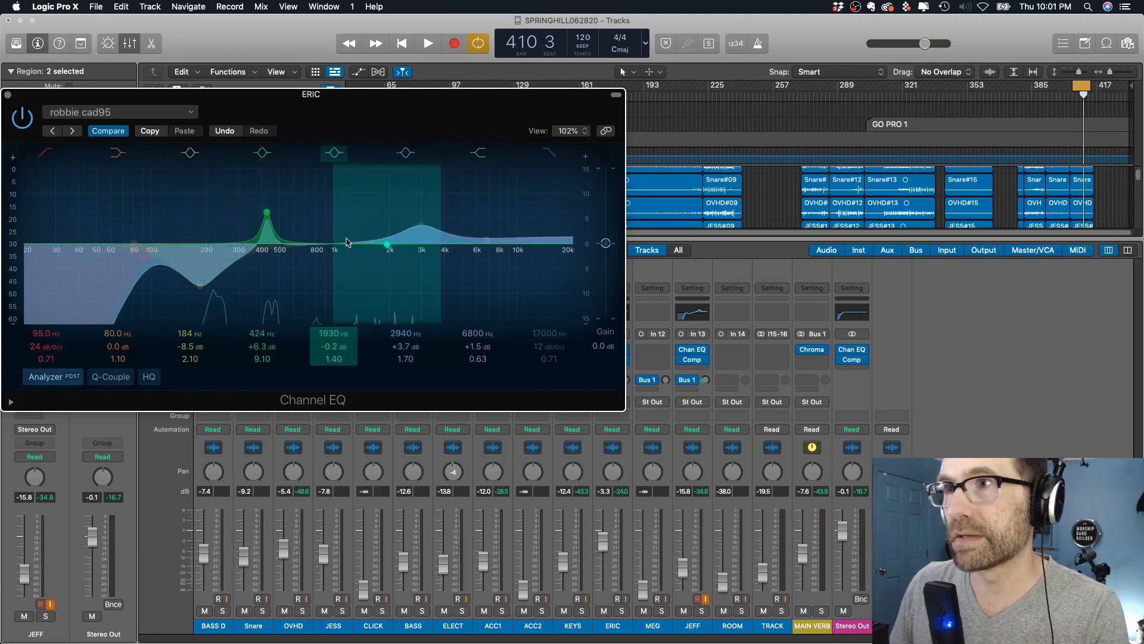
# - Cut the 1930 Hz bell to -6.3 dB at 1120 Hz with a Q of 6.20 and boost the high shelf +17.9 dB at 13100 Hz
pyautogui.moveTo(388, 244); pyautogui.dragTo(344, 295)
pyautogui.moveTo(330, 350); pyautogui.dragTo(331, 328)
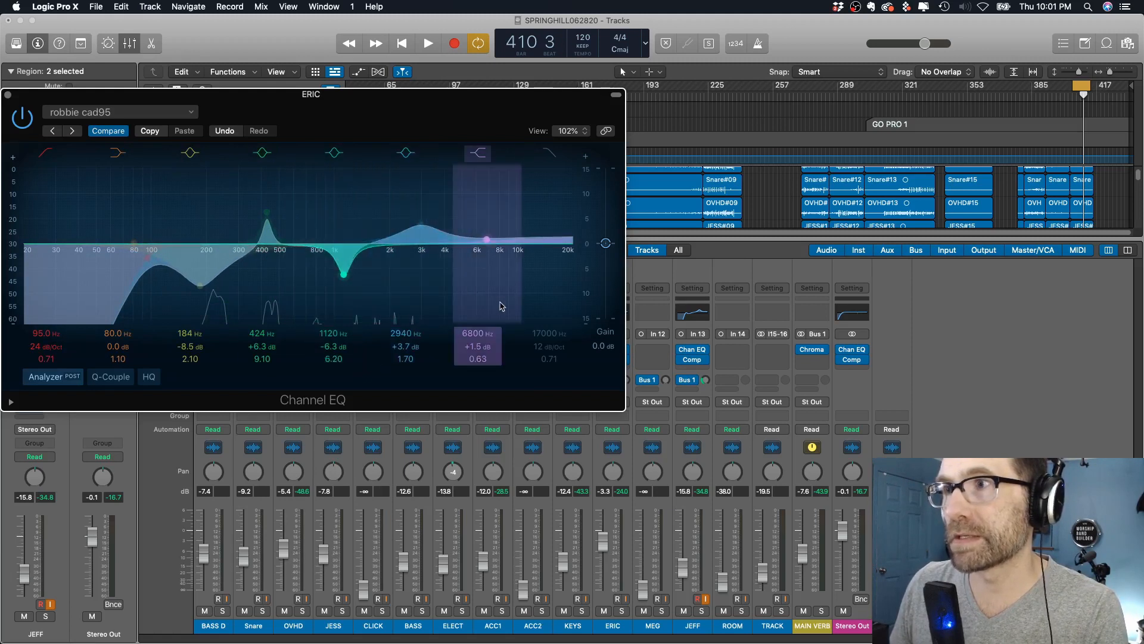
pyautogui.moveTo(486, 241); pyautogui.dragTo(538, 198)
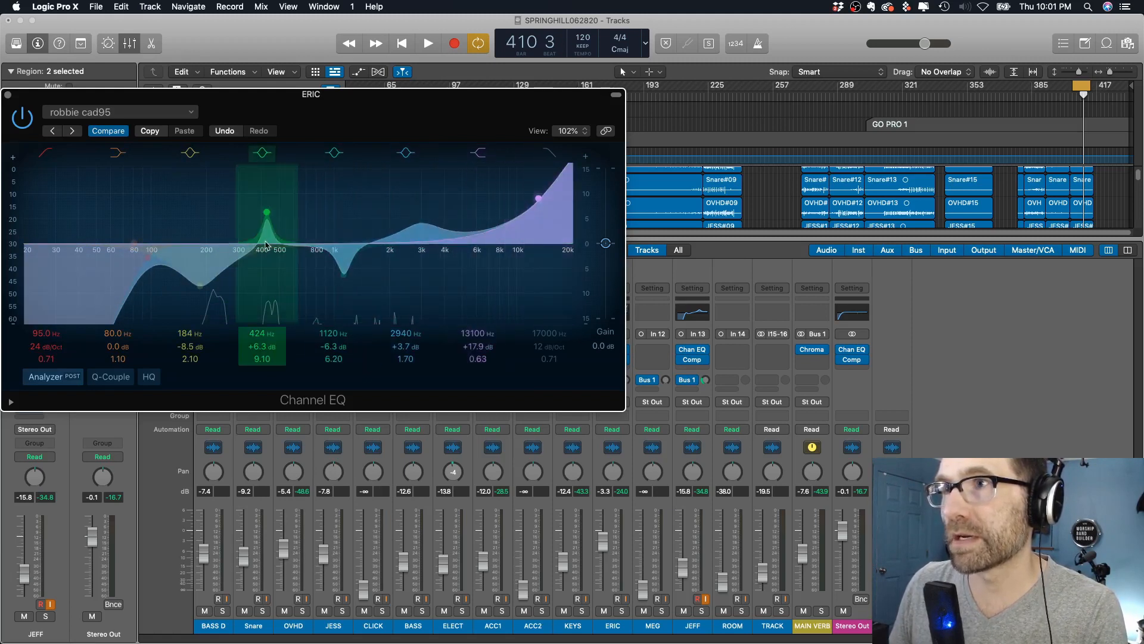
# - Exaggerate the upper bell to +10.0 dB at 1990 Hz and the narrow low-mid boost to +10.0 dB at 240 Hz
pyautogui.moveTo(405, 225); pyautogui.dragTo(375, 195)
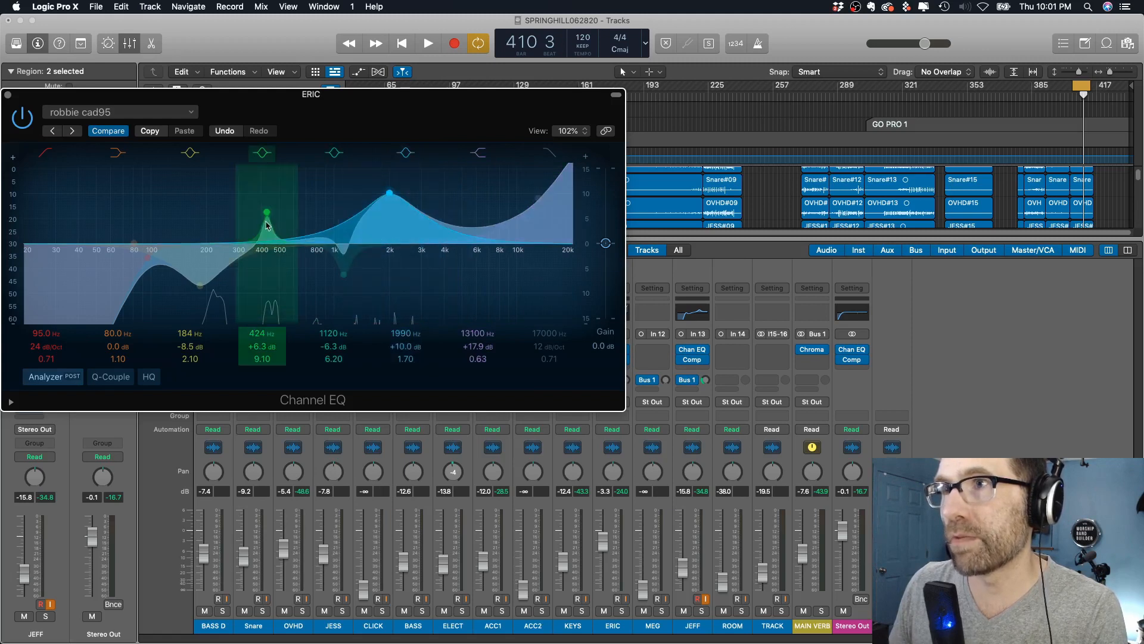
pyautogui.moveTo(267, 218); pyautogui.dragTo(222, 196)
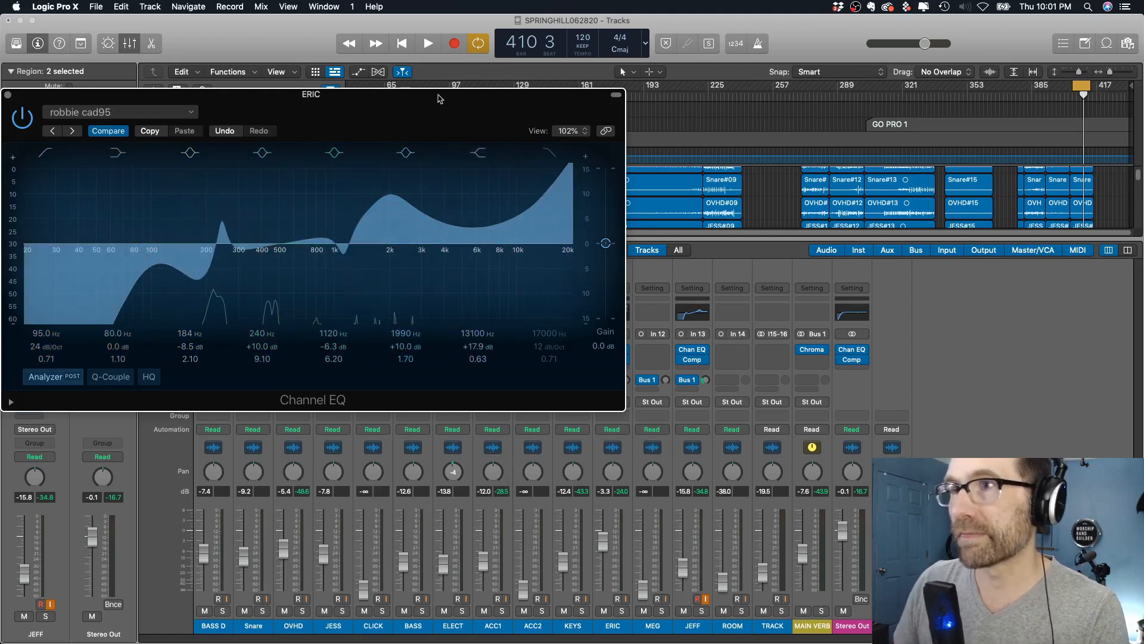
# - Flatten the upper bell to 0.2 dB and turn the mid cut into a very narrow -7.6 dB notch at 790 Hz with a Q of 68.0
pyautogui.moveTo(390, 245); pyautogui.dragTo(342, 310)
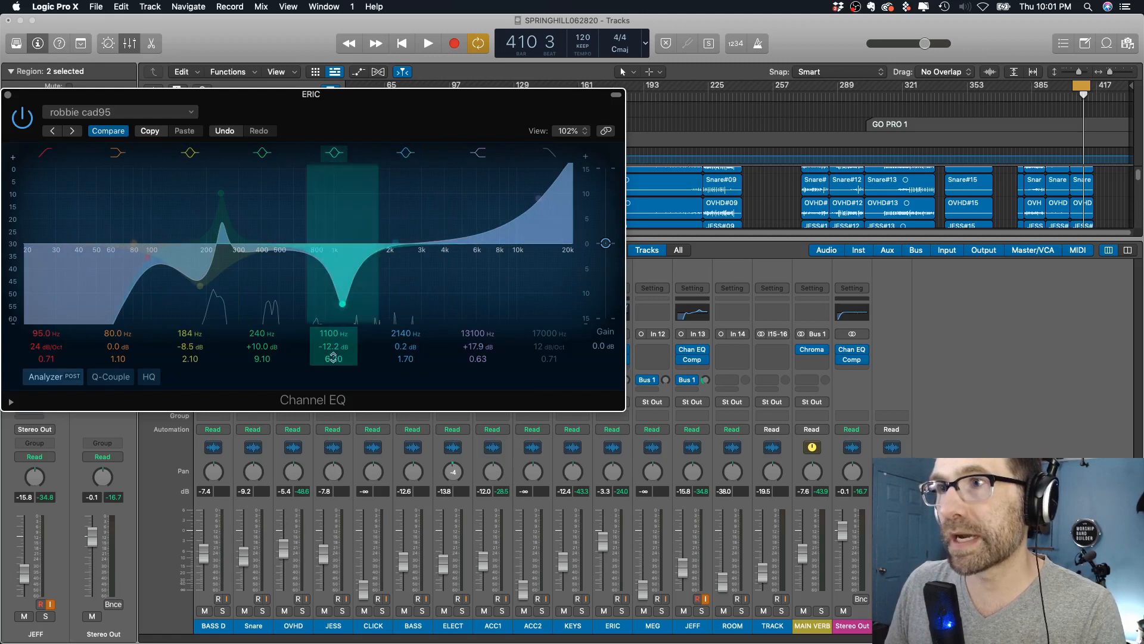
pyautogui.moveTo(332, 353); pyautogui.dragTo(315, 295)
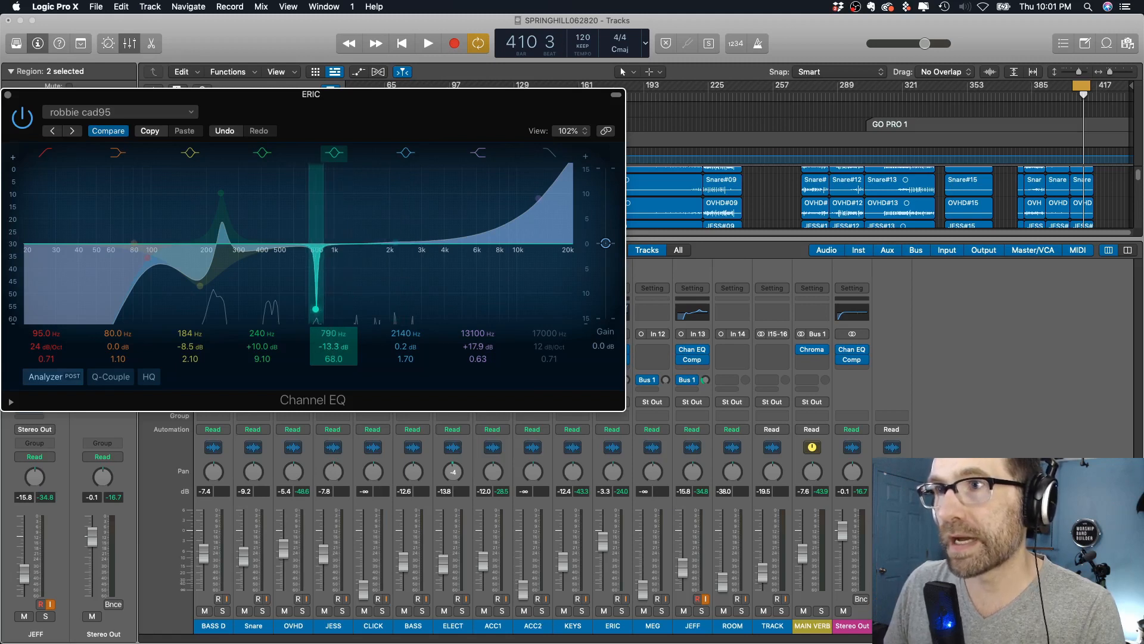
pyautogui.moveTo(333, 346); pyautogui.dragTo(333, 387)
pyautogui.moveTo(333, 346); pyautogui.dragTo(333, 315)
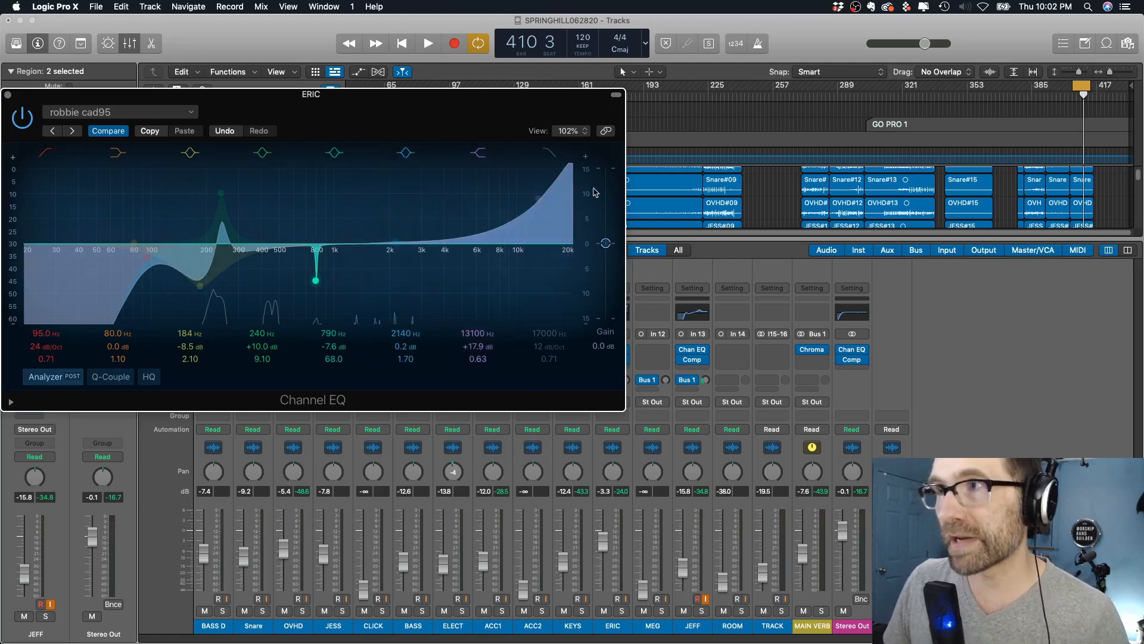
# - Try the Fuzz Vocal and Pop Vocal presets from the Voice category
pyautogui.click(161, 114)
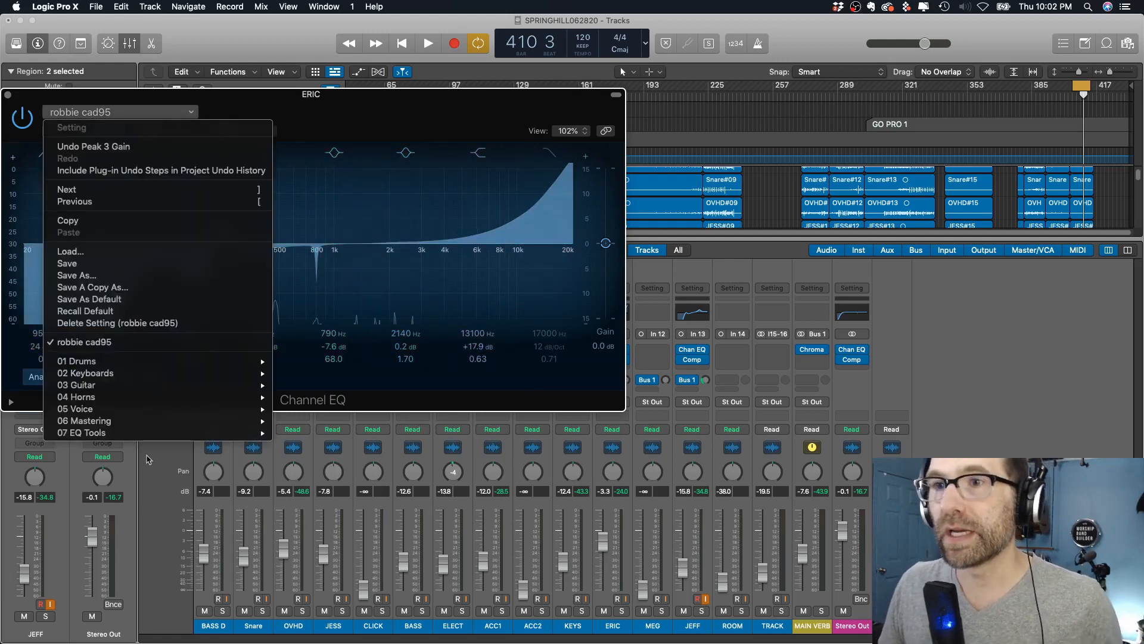
pyautogui.moveTo(153, 385)
pyautogui.moveTo(153, 409)
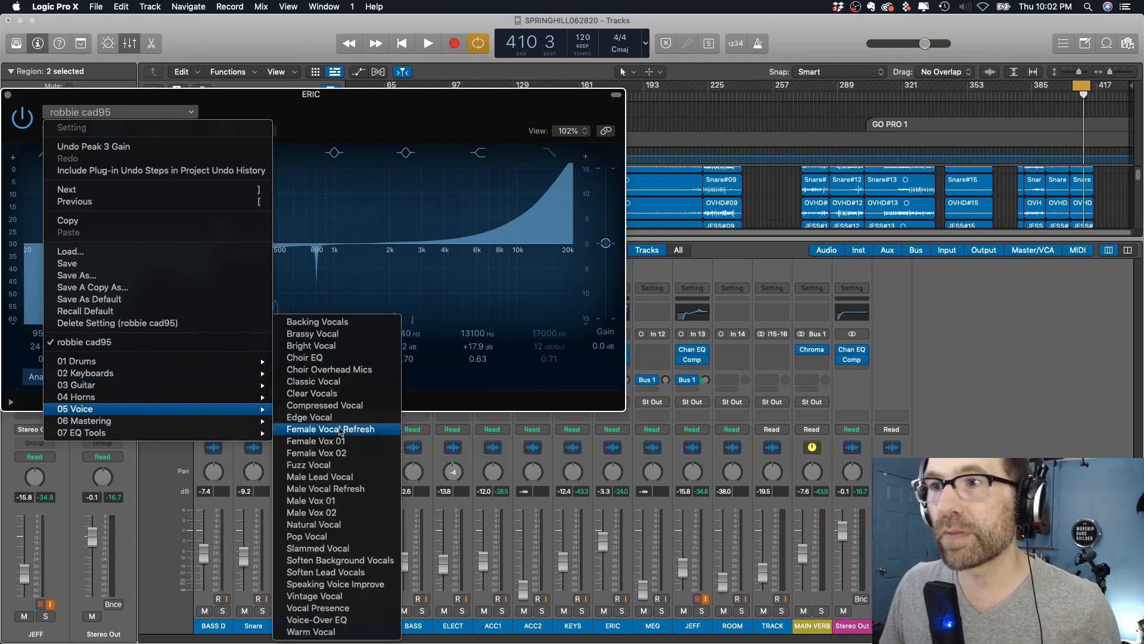
pyautogui.click(343, 466)
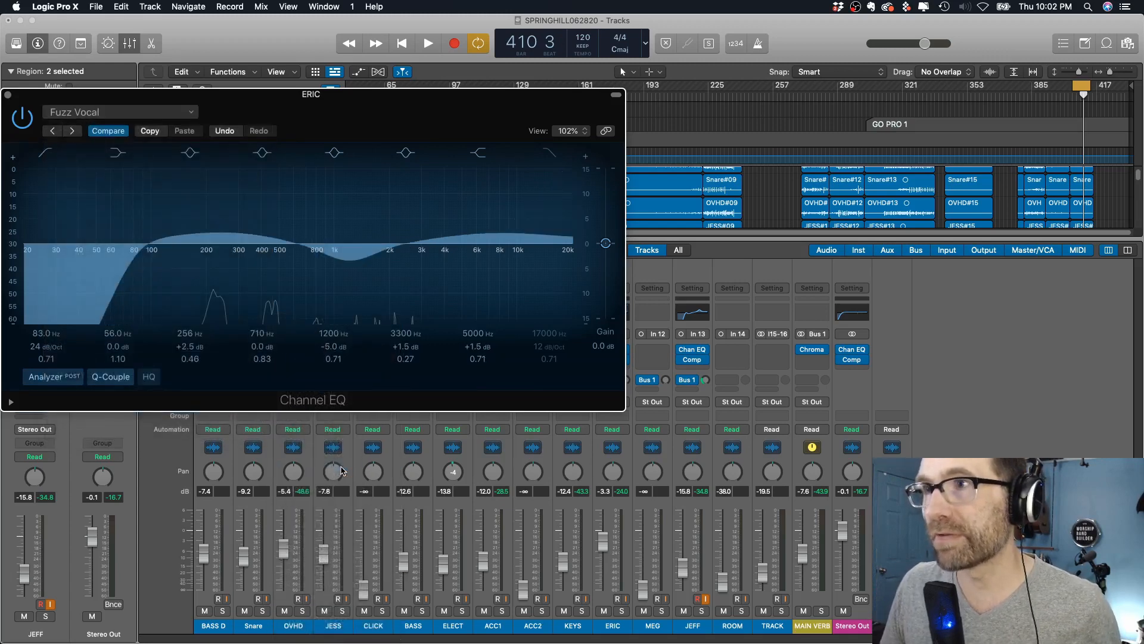
pyautogui.click(123, 113)
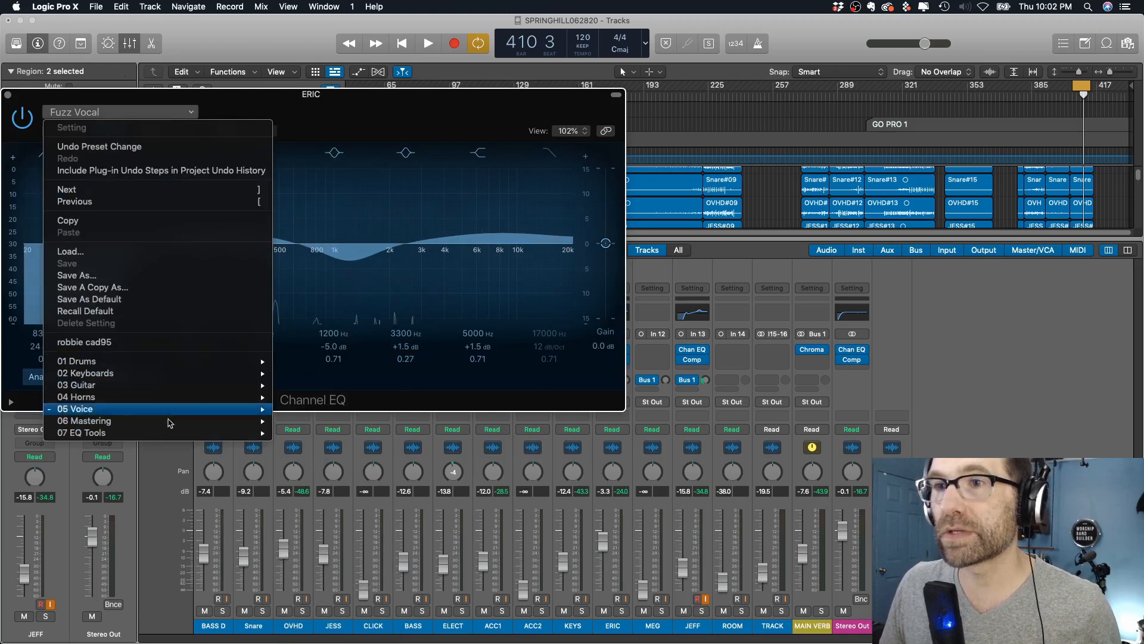
pyautogui.moveTo(167, 409)
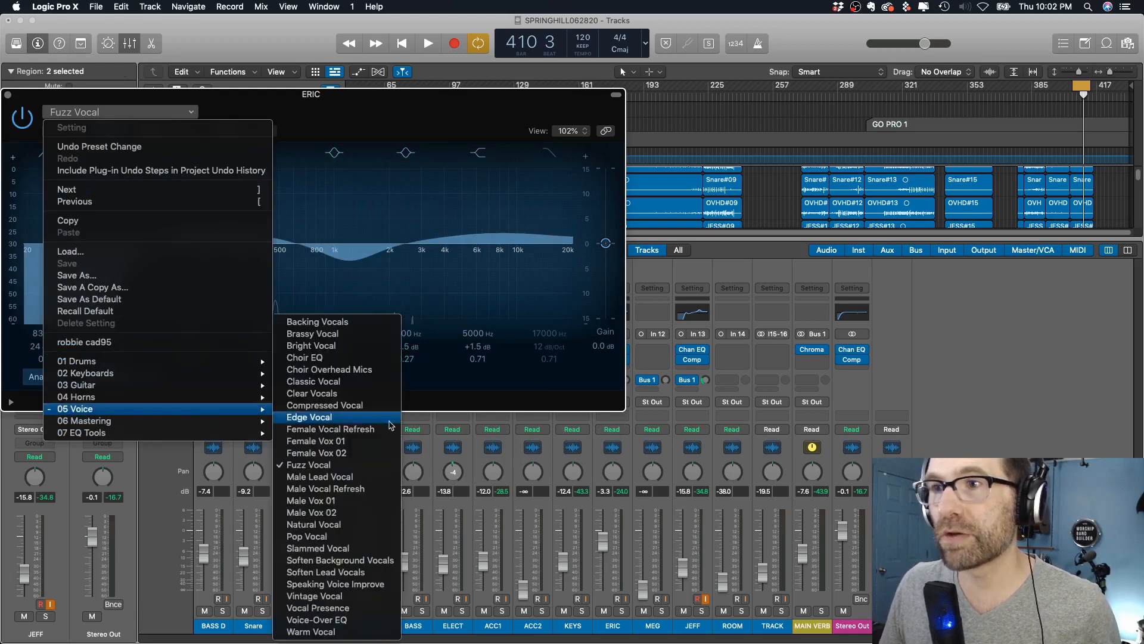
pyautogui.click(330, 536)
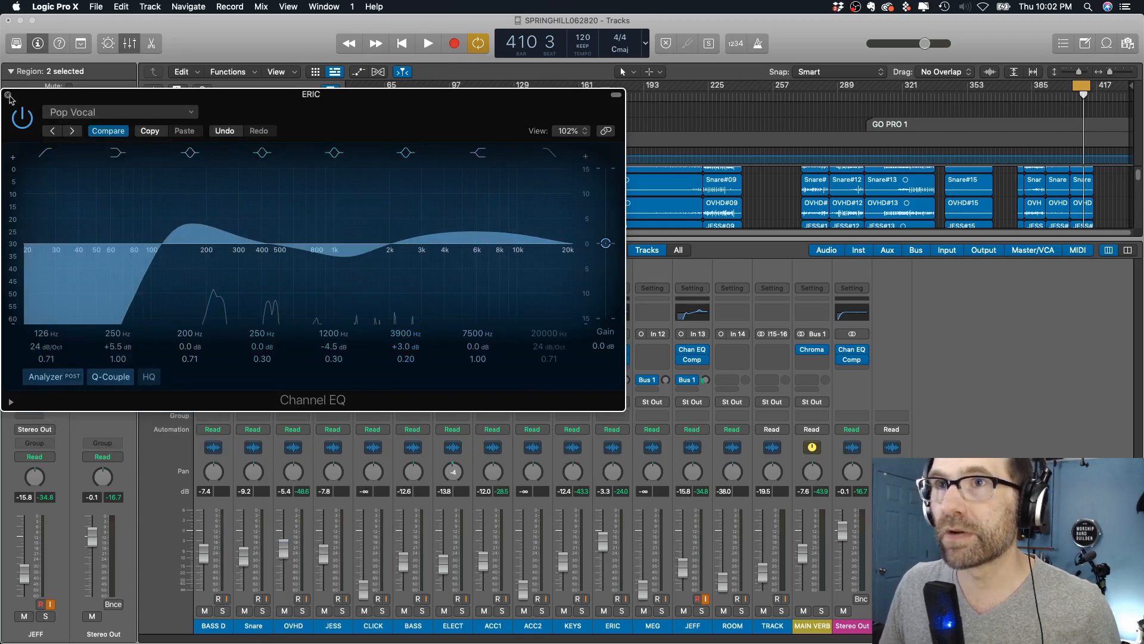
# - Reload the saved cad95 preset file and close the Channel EQ window
pyautogui.click(173, 112)
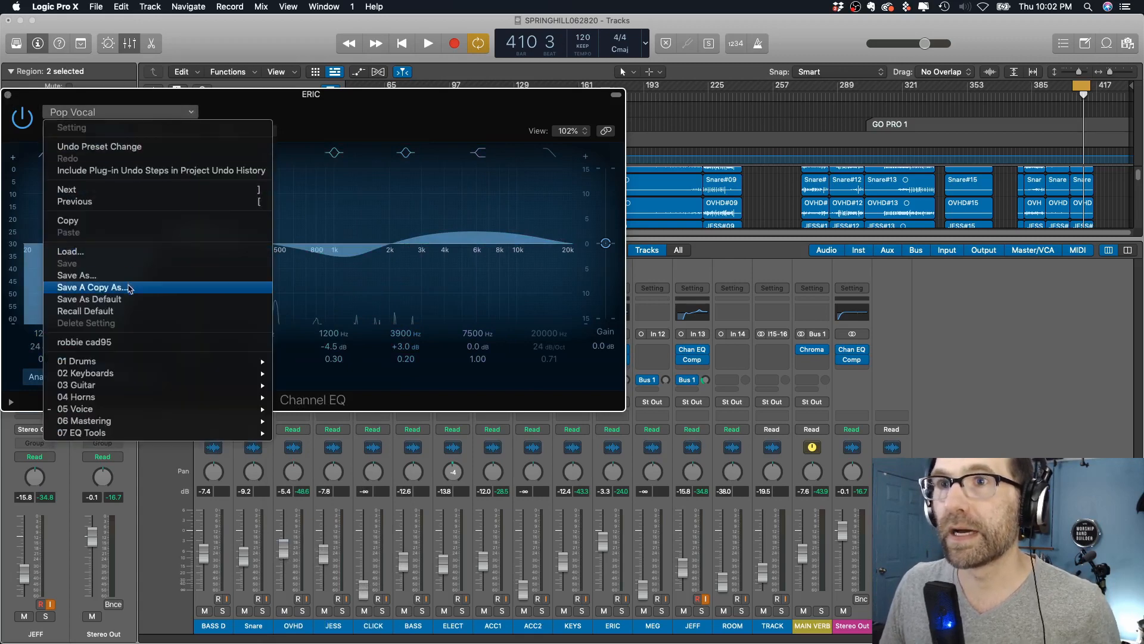
pyautogui.click(70, 251)
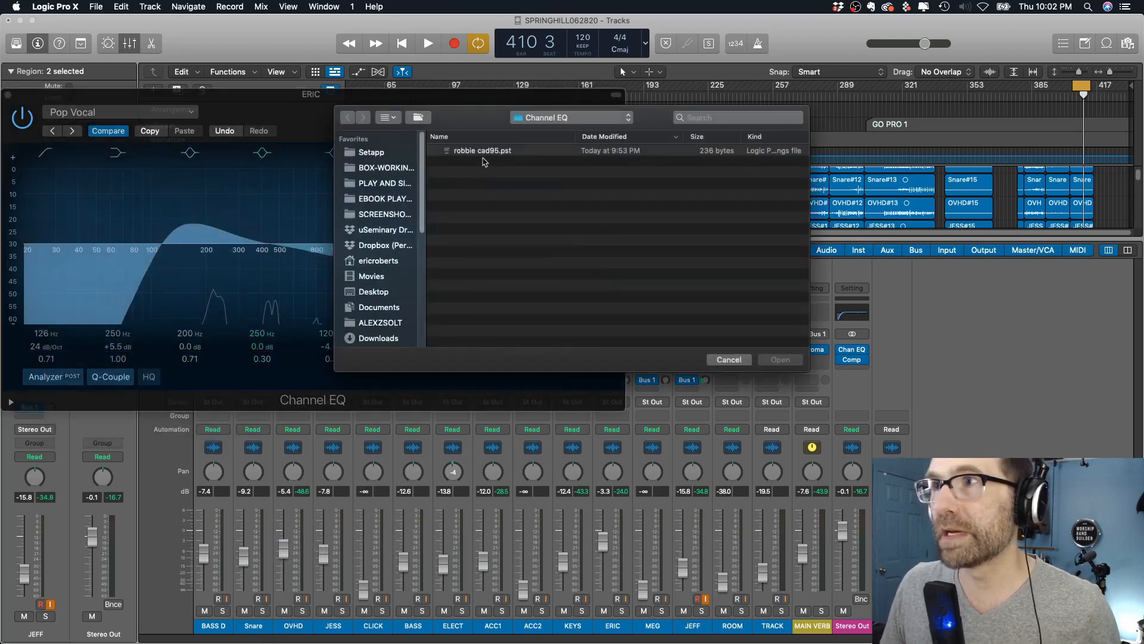
pyautogui.click(484, 151)
pyautogui.doubleClick(484, 151)
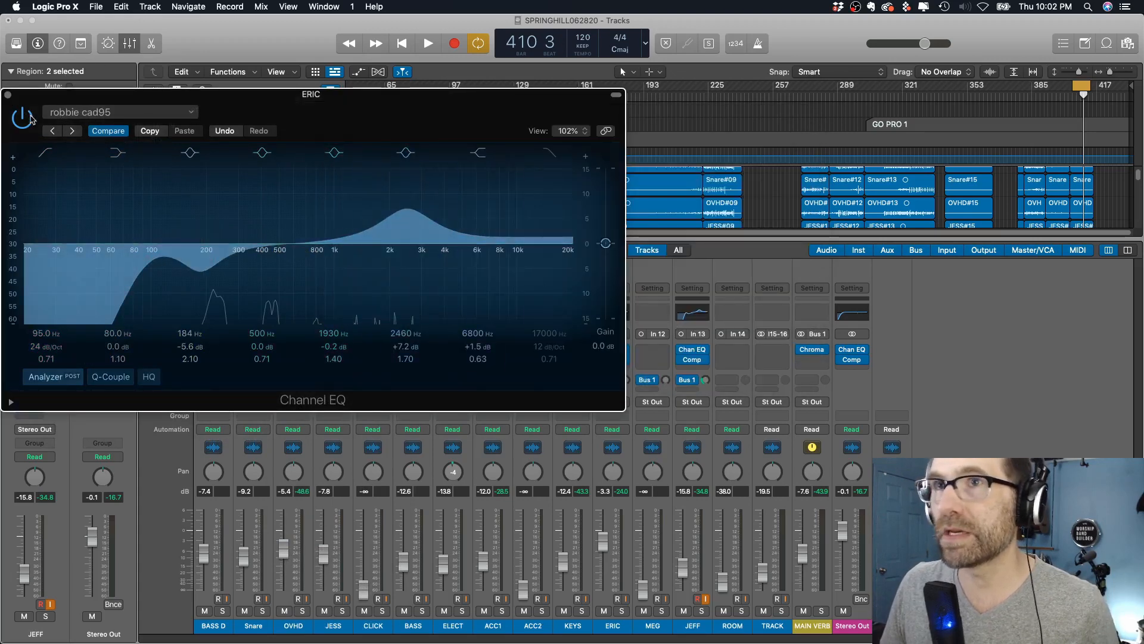
pyautogui.click(8, 95)
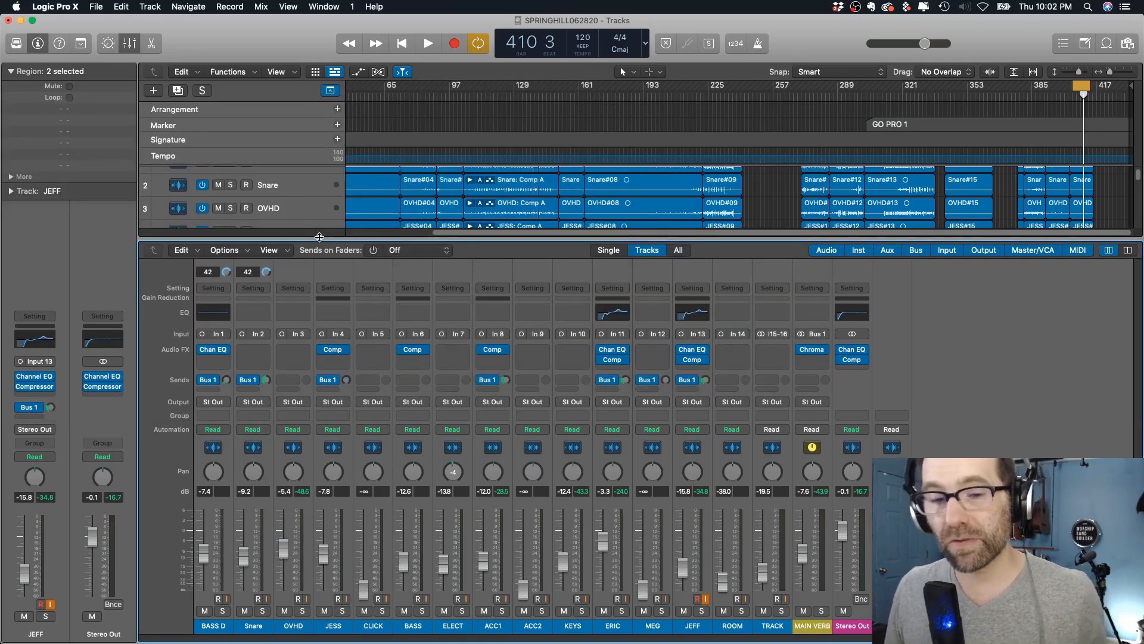